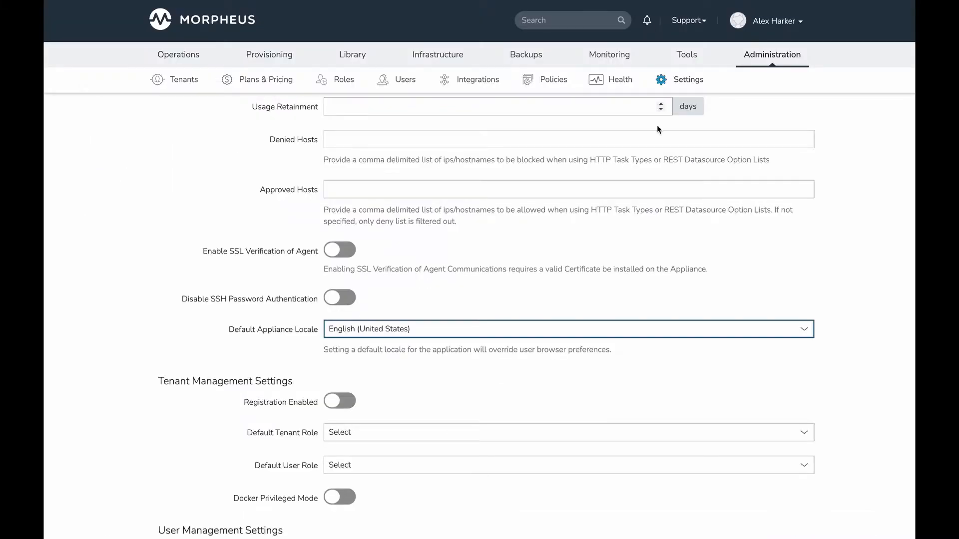
# Review the appliance settings, including the languages offered for the default appliance locale, without changing the selection
pyautogui.scroll(5, 591, 183)
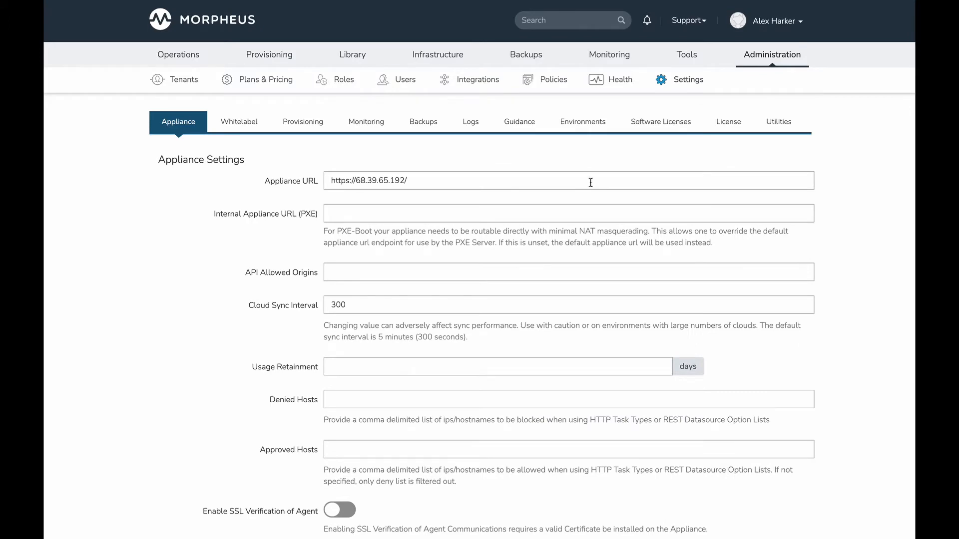
pyautogui.scroll(-4, 577, 182)
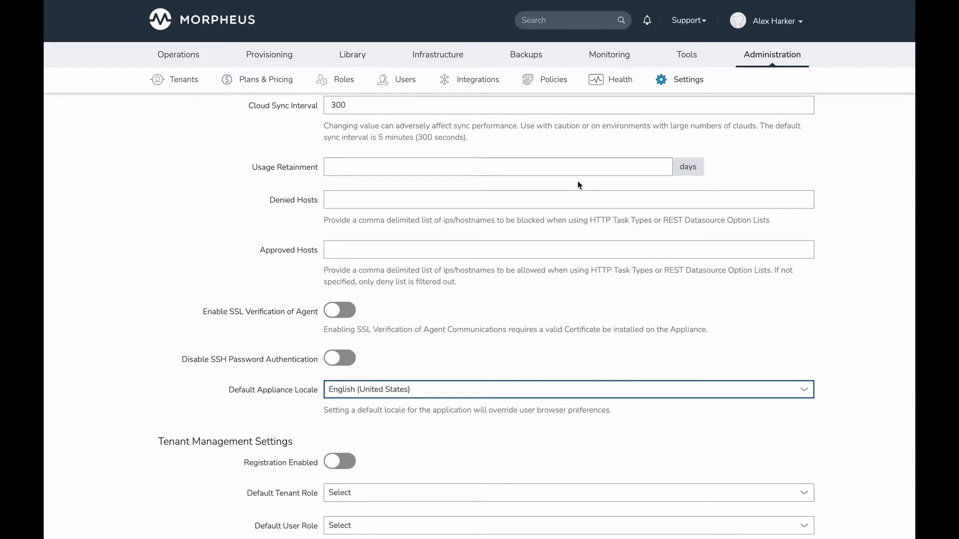
pyautogui.scroll(-1, 577, 182)
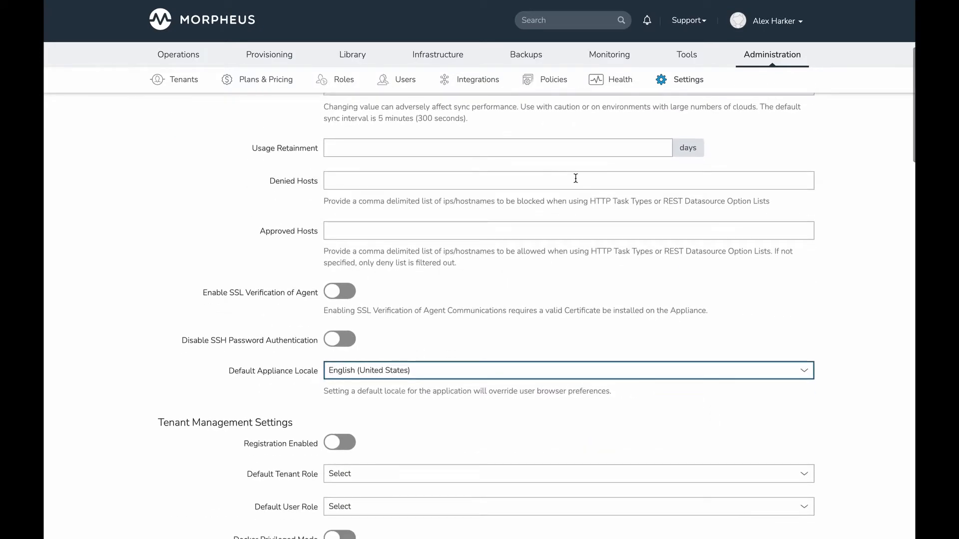
pyautogui.moveTo(772, 67)
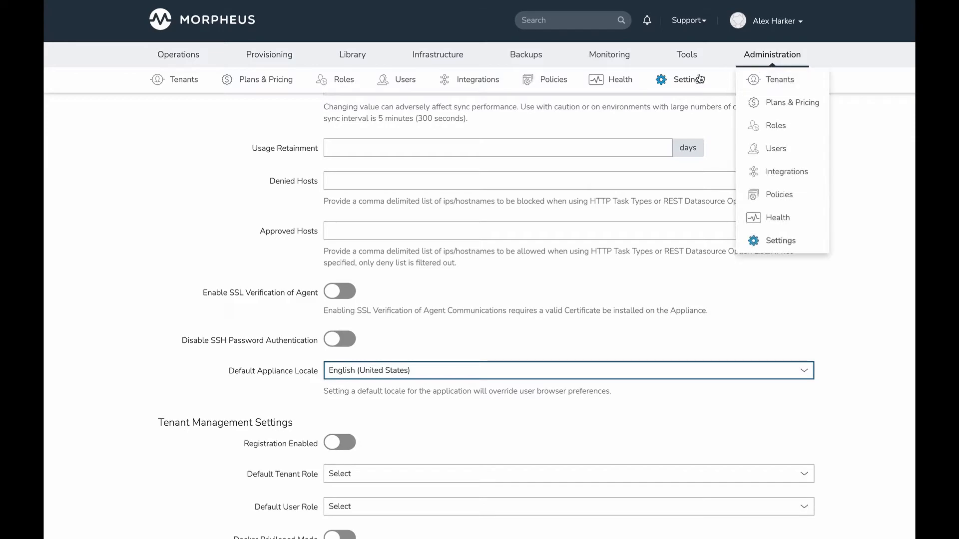
pyautogui.scroll(5, 171, 158)
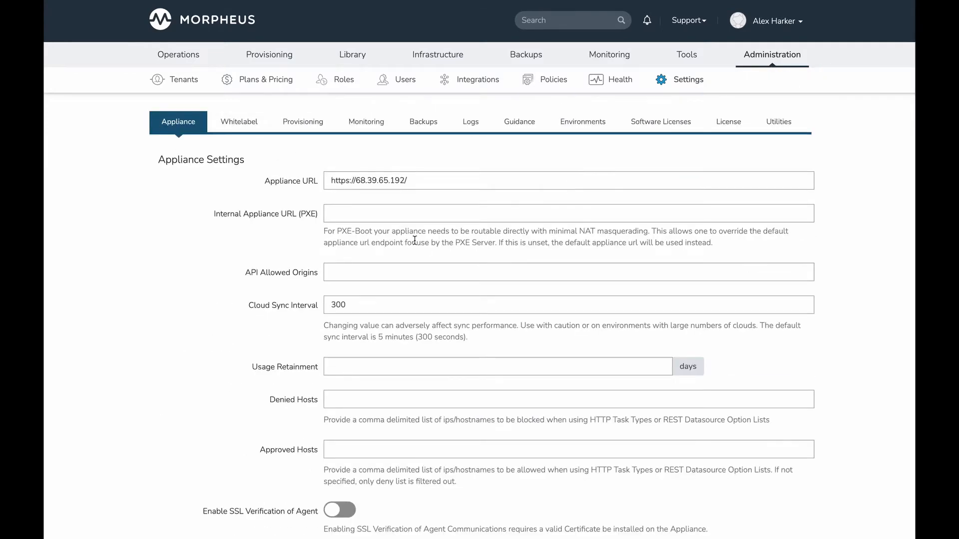
pyautogui.scroll(-10, 409, 235)
pyautogui.scroll(2, 454, 242)
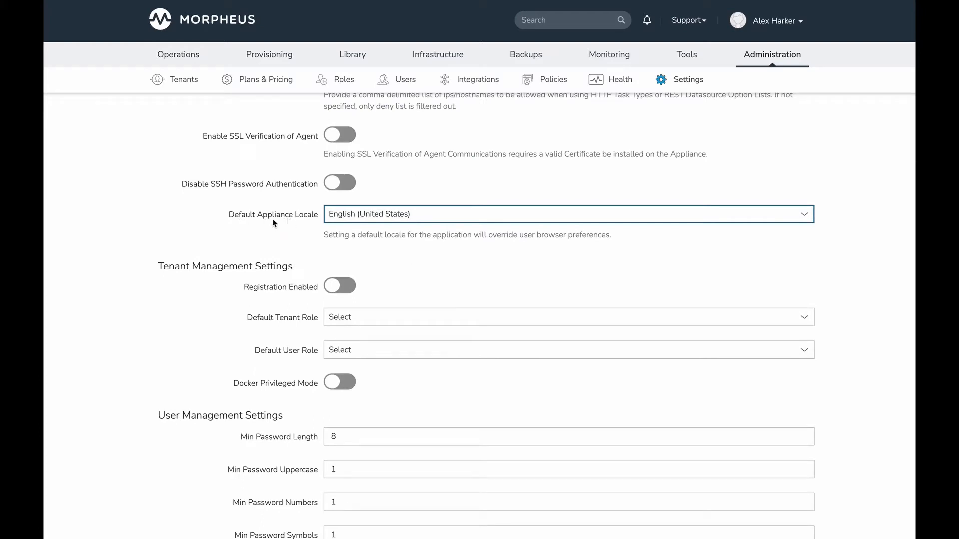
pyautogui.click(344, 219)
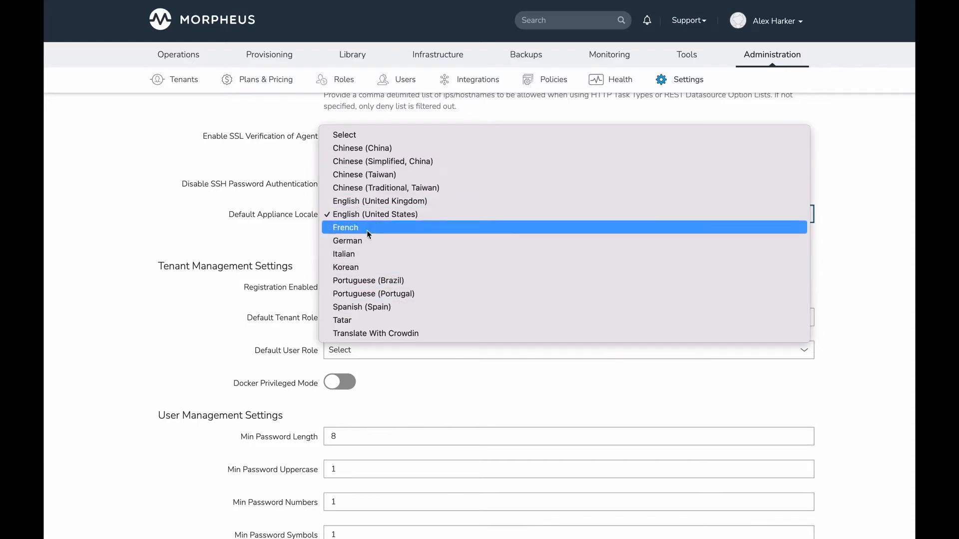
pyautogui.click(285, 238)
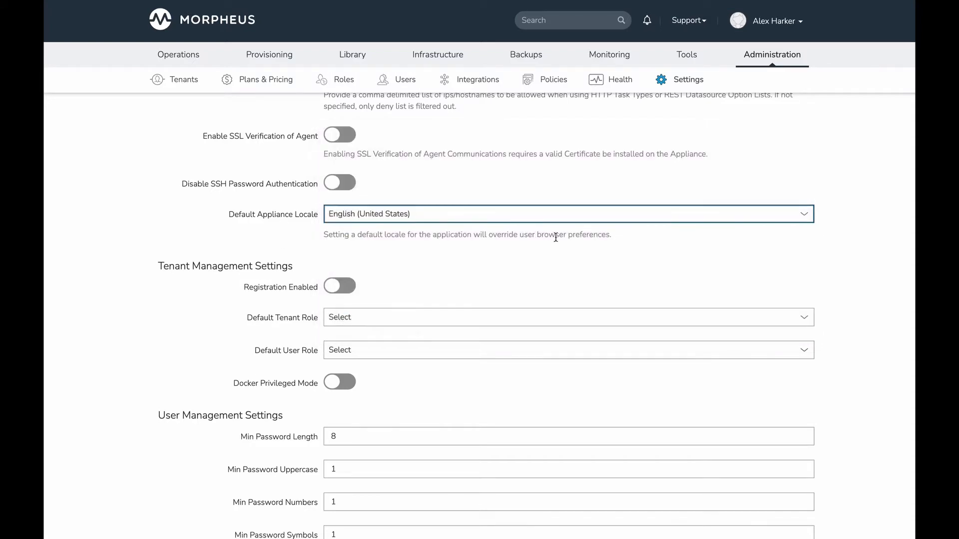
# Open the account's user settings and check which languages the default locale preference offers
pyautogui.click(771, 22)
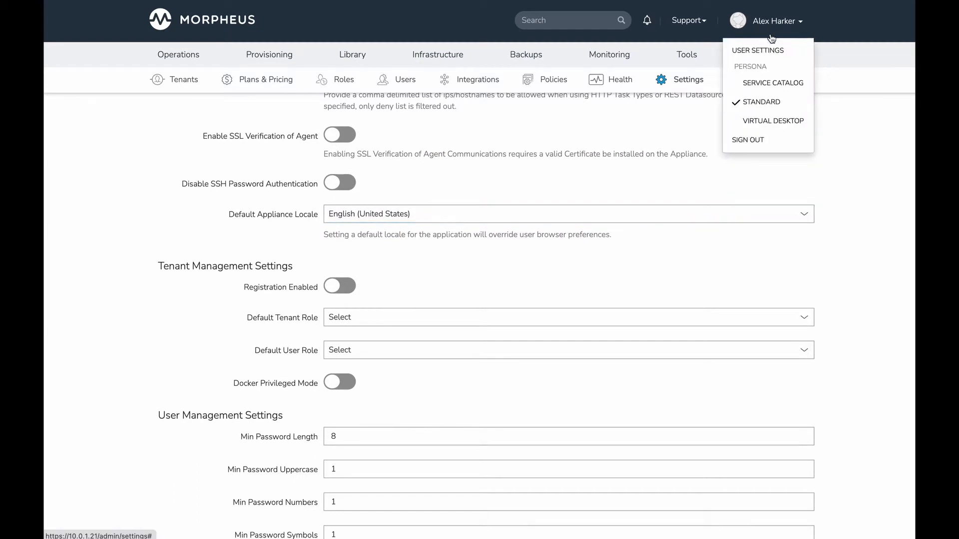
pyautogui.click(764, 52)
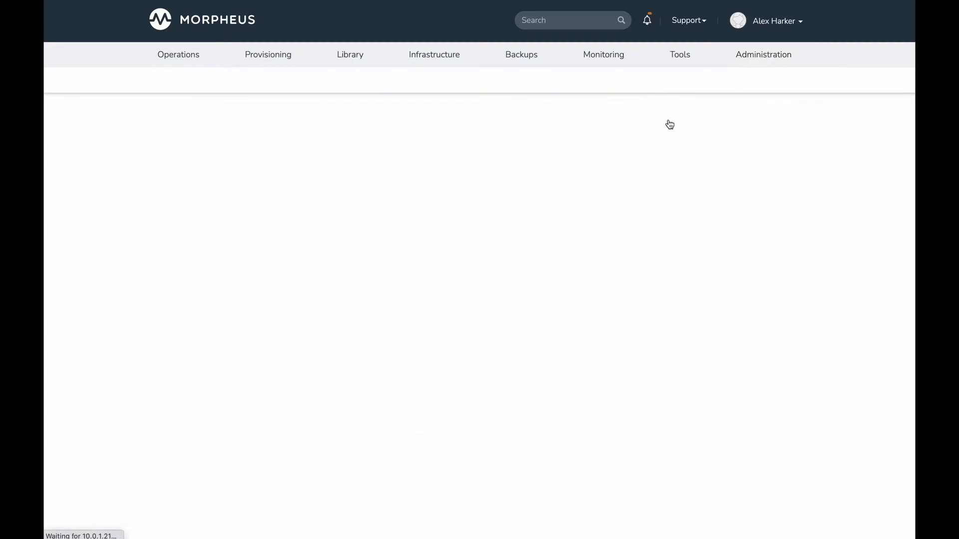
pyautogui.scroll(-3, 510, 150)
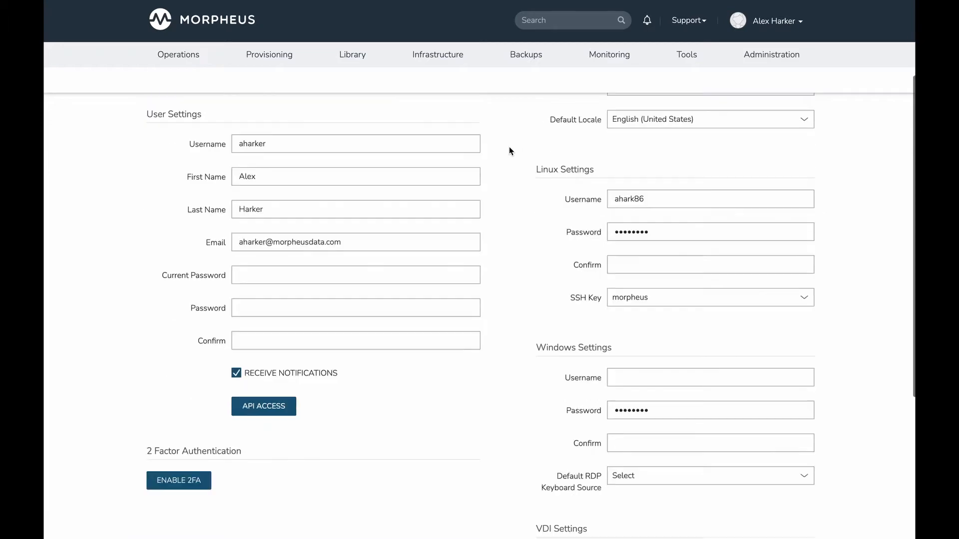
pyautogui.scroll(3, 523, 202)
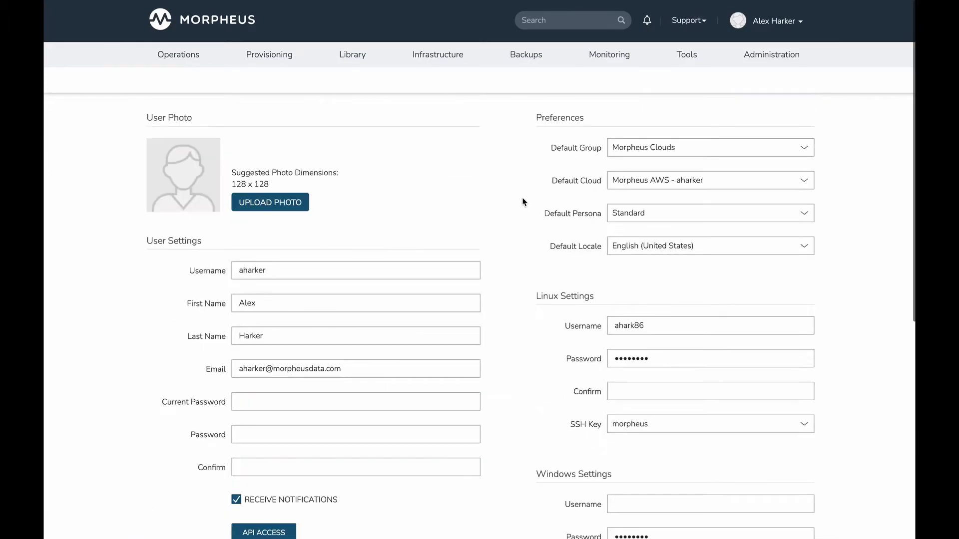
pyautogui.click(644, 246)
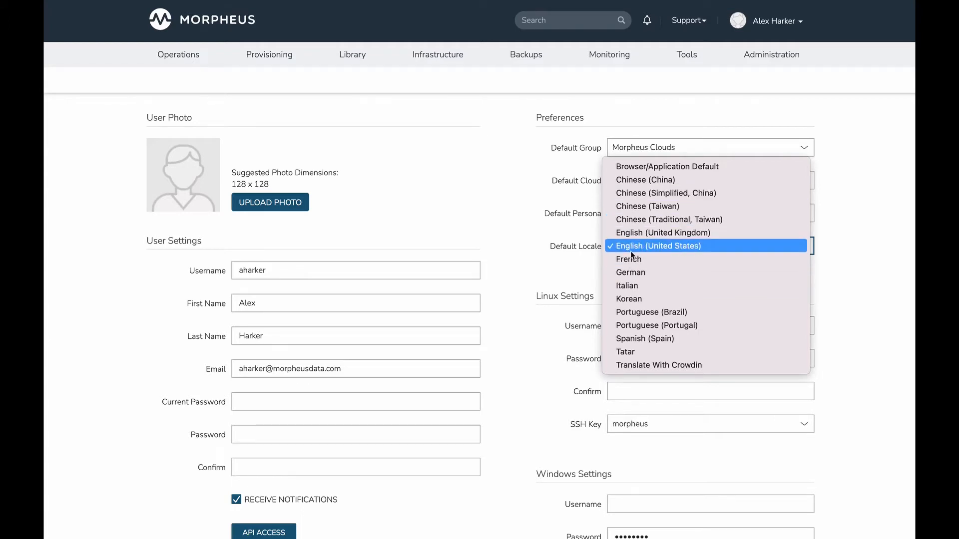
pyautogui.click(525, 209)
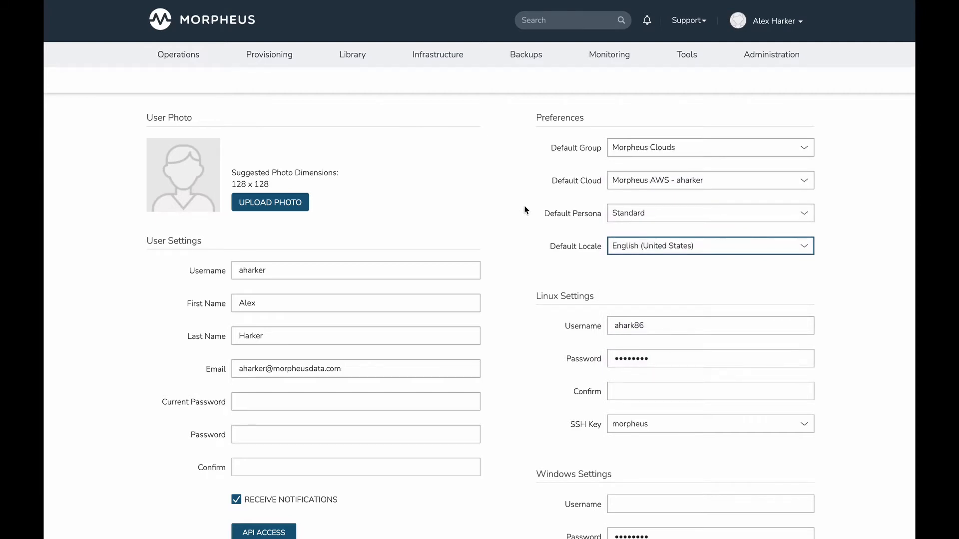
# Set the default locale in the user preferences to French and save the user settings
pyautogui.click(644, 252)
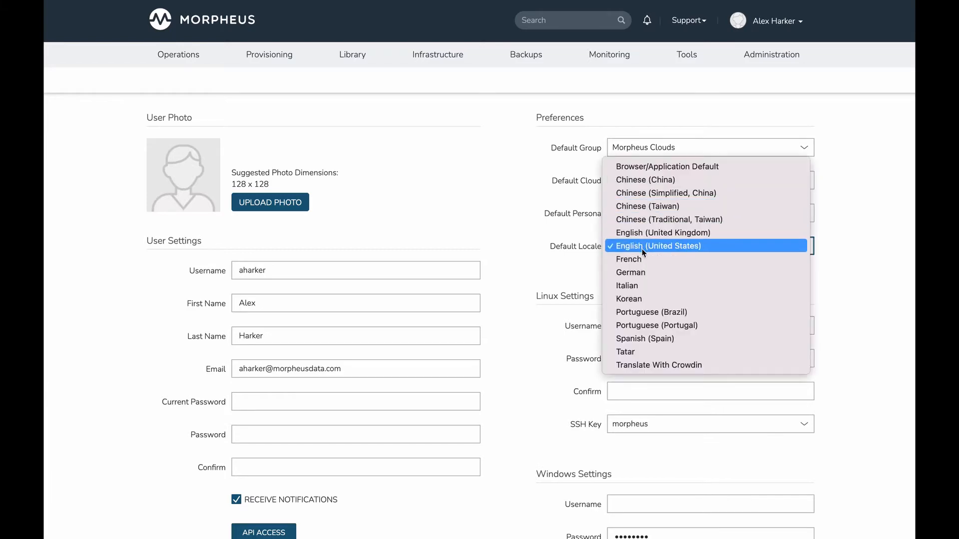
pyautogui.click(630, 260)
pyautogui.scroll(-1, 519, 233)
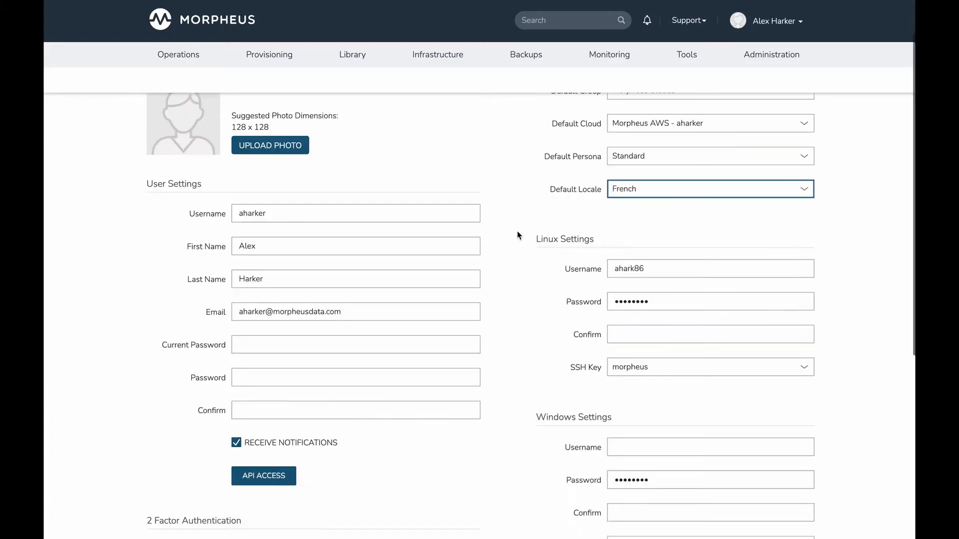
pyautogui.scroll(-5, 517, 231)
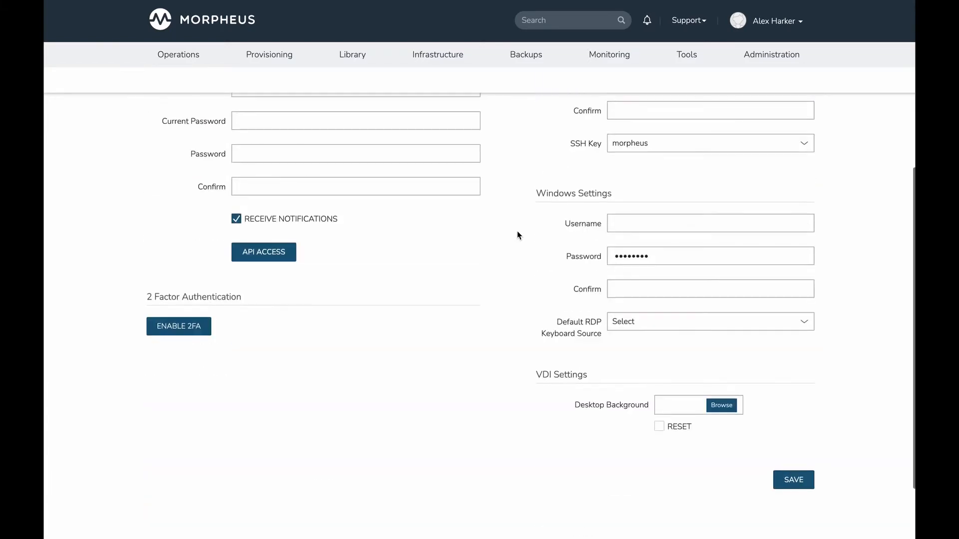
pyautogui.click(794, 483)
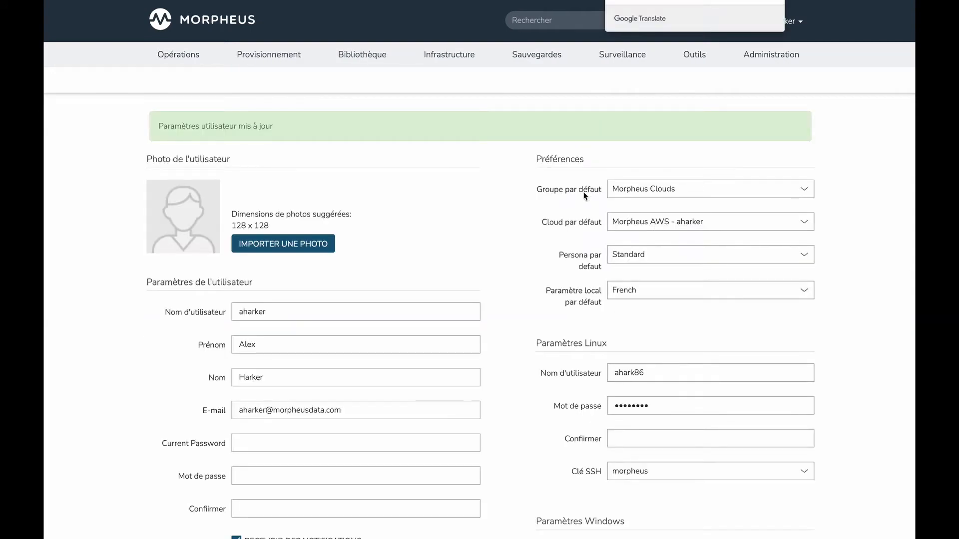
# Open the operations dashboard and look over its translated status, monitoring, logs and backups sections
pyautogui.click(213, 30)
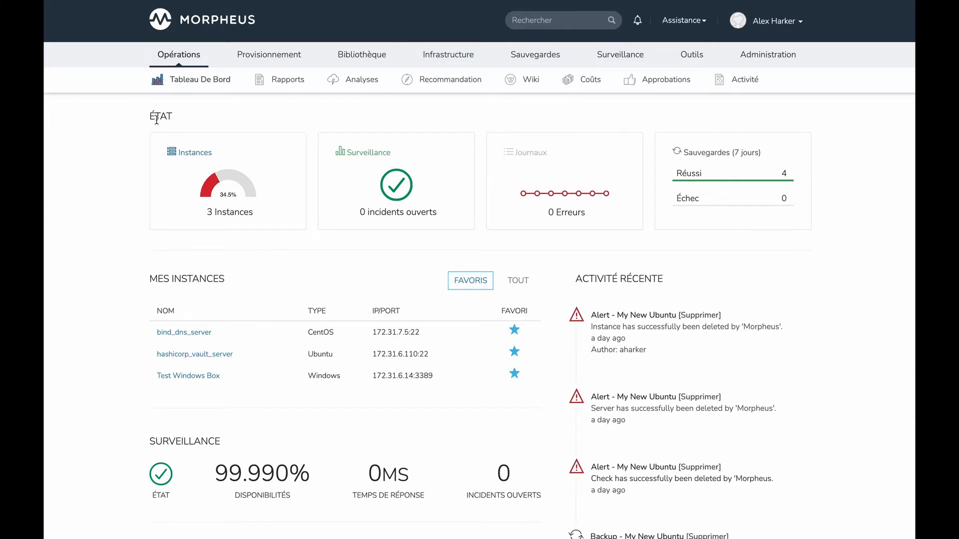
pyautogui.moveTo(658, 59)
pyautogui.scroll(-7, 664, 132)
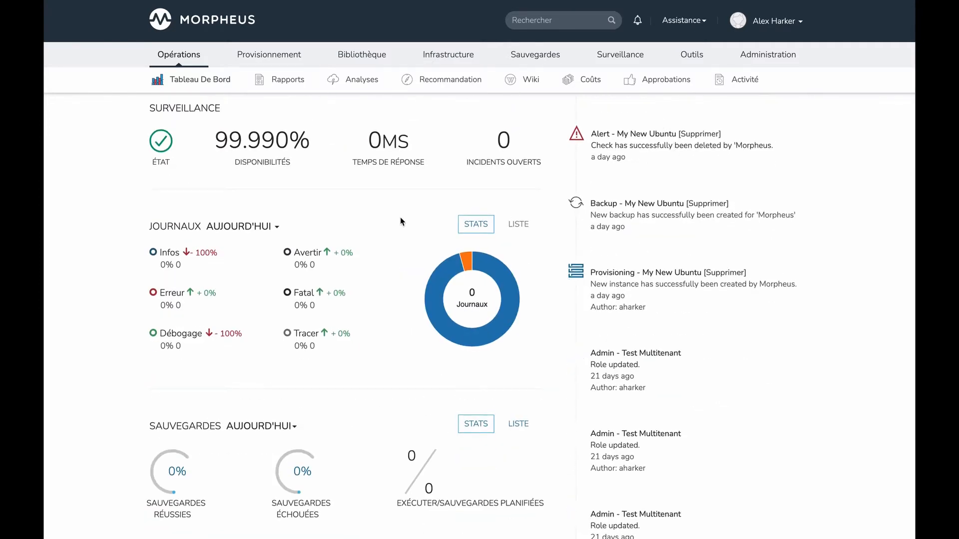
pyautogui.scroll(7, 402, 222)
# Set the user's default locale to English (United States), save the user settings and return to the dashboard
pyautogui.click(772, 23)
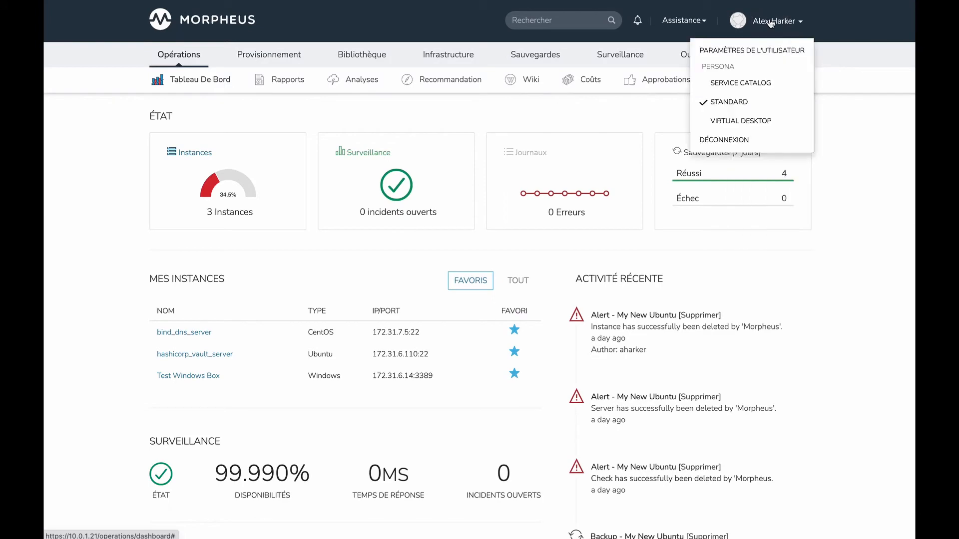
pyautogui.click(769, 52)
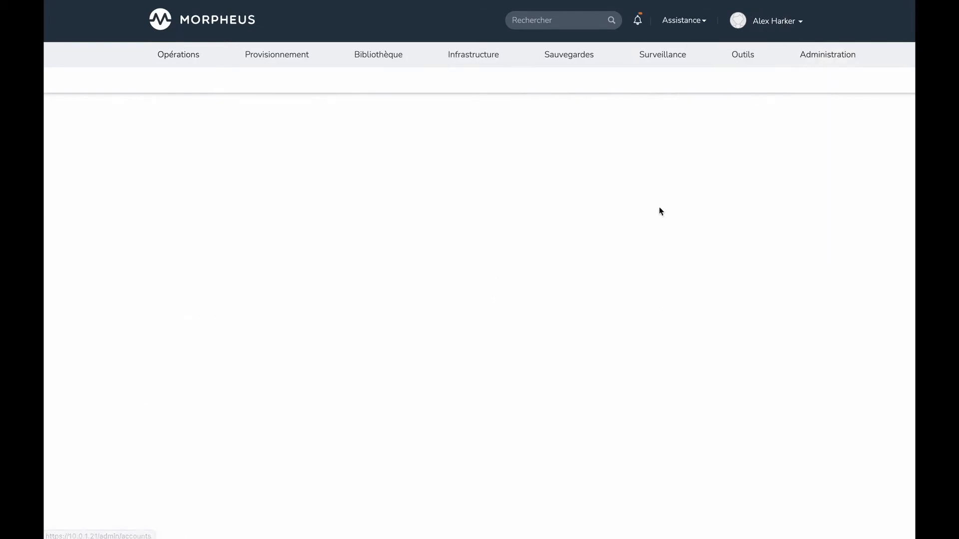
pyautogui.click(642, 249)
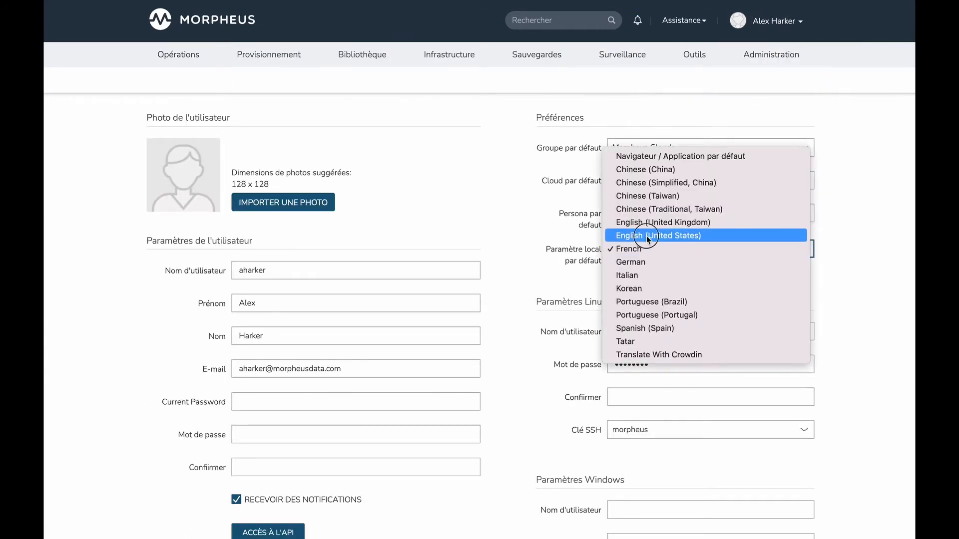
pyautogui.click(646, 236)
pyautogui.scroll(-8, 475, 261)
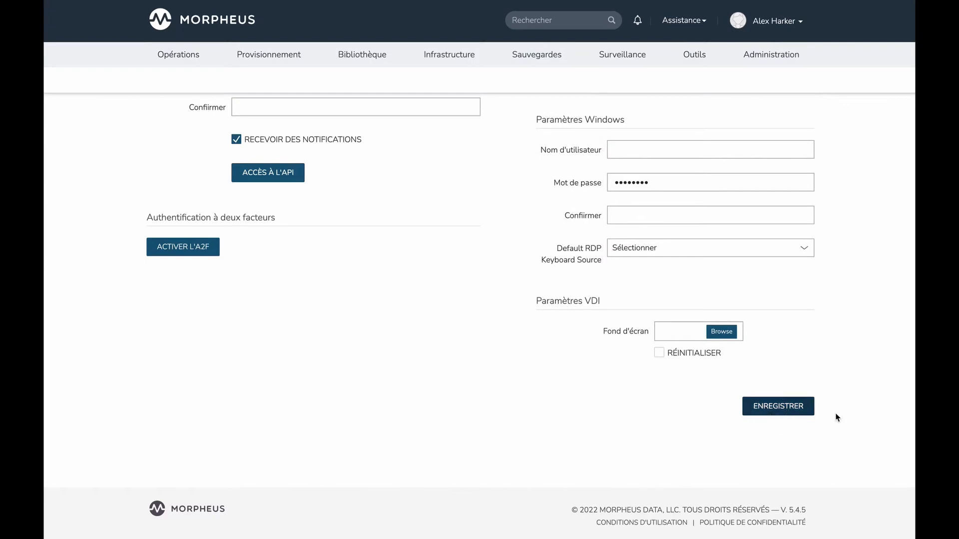
pyautogui.click(787, 417)
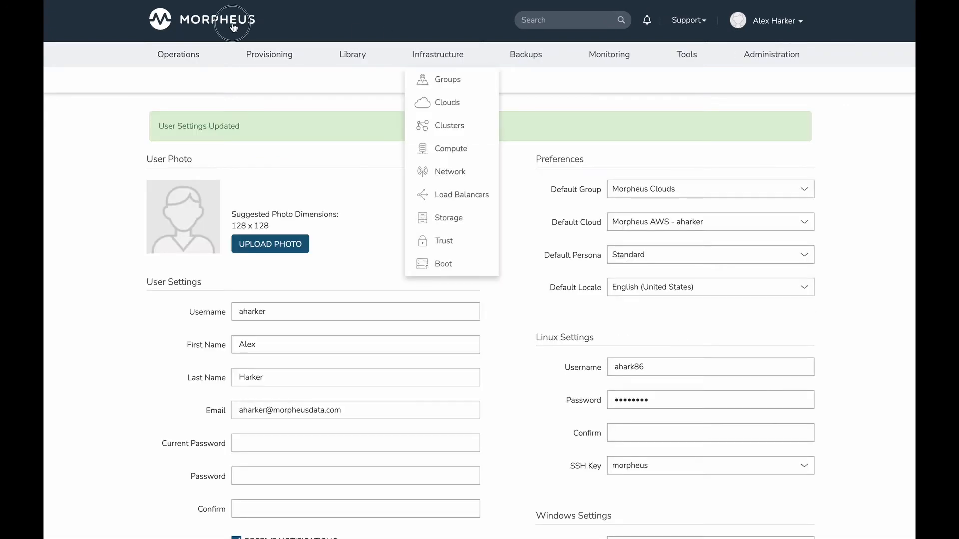
pyautogui.click(233, 27)
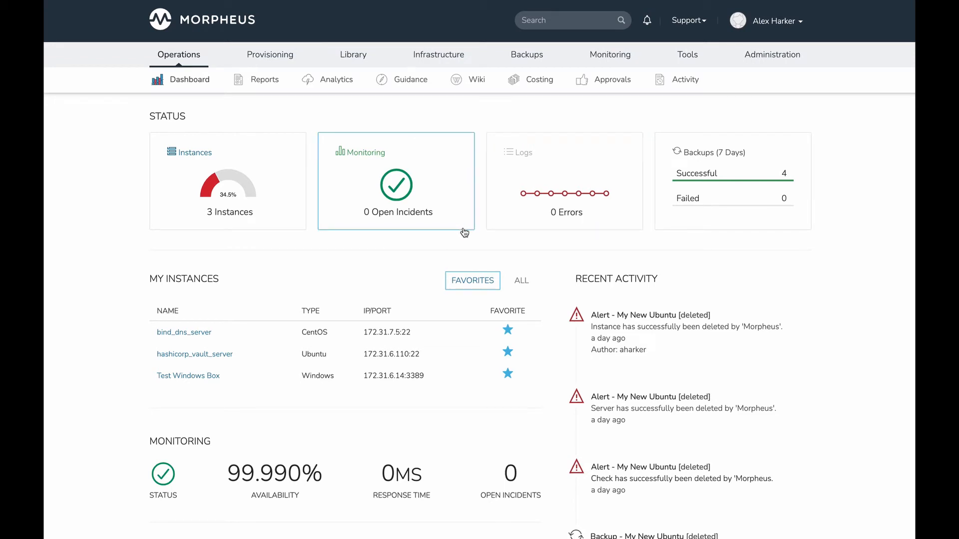
pyautogui.moveTo(772, 55)
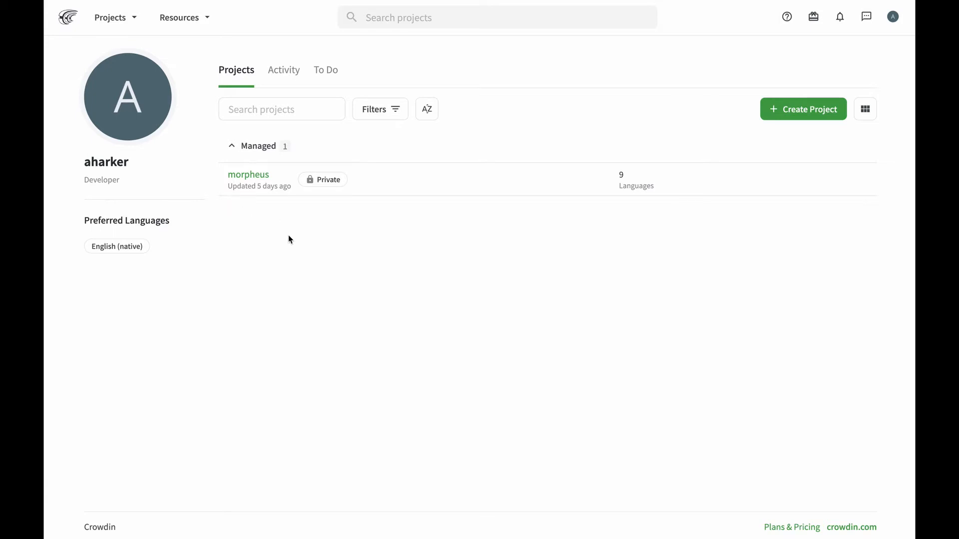
# Open the morpheus translation project and examine the progress per language, expanding the word statistics for Portuguese, Brazilian
pyautogui.click(245, 178)
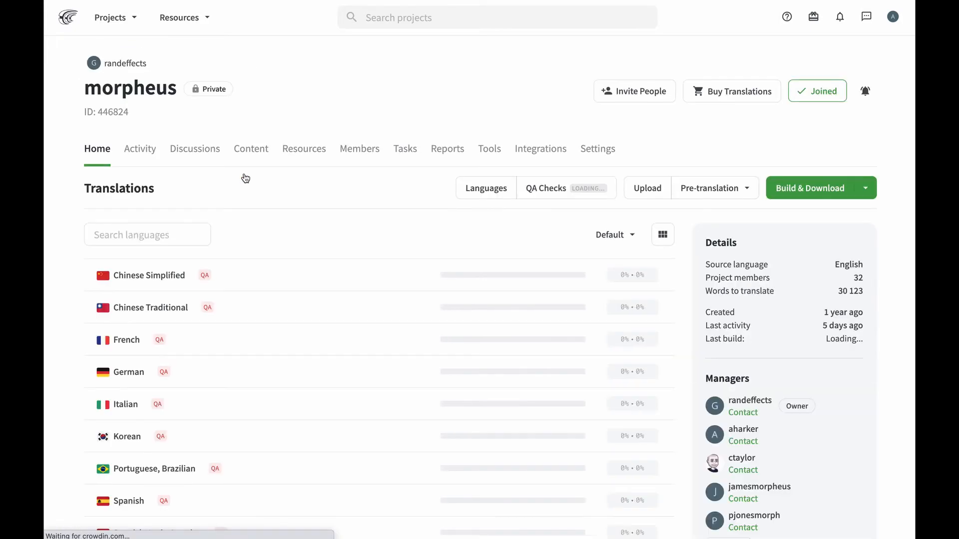
pyautogui.scroll(-2, 259, 205)
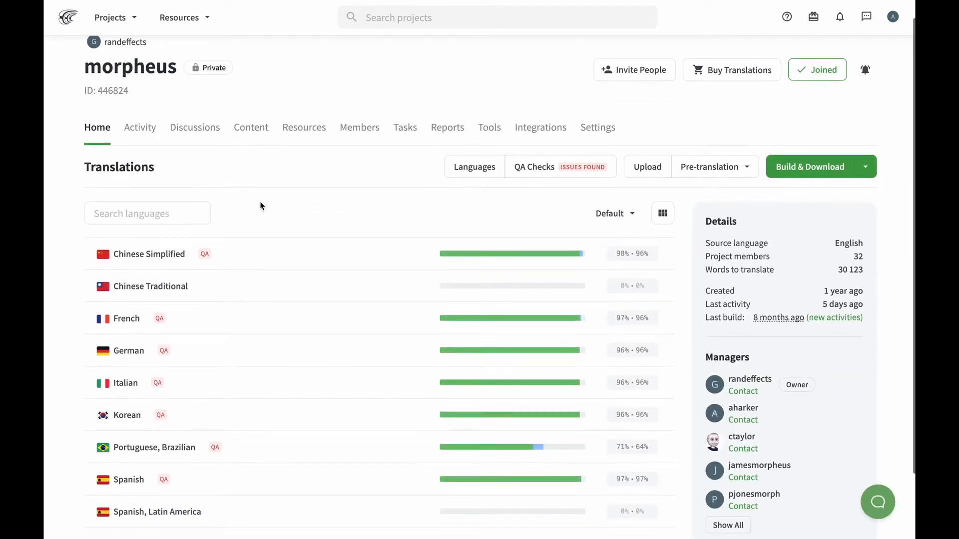
pyautogui.scroll(-1, 260, 205)
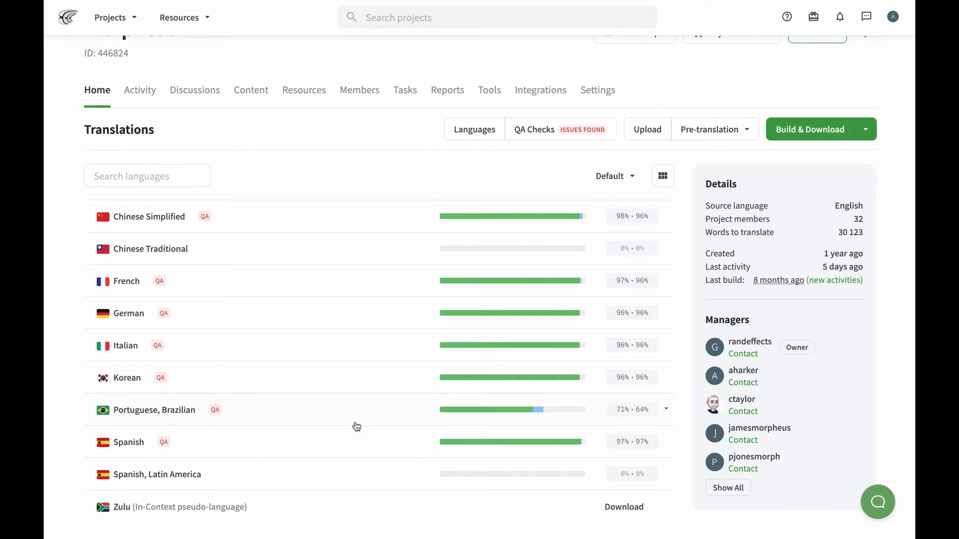
pyautogui.click(298, 416)
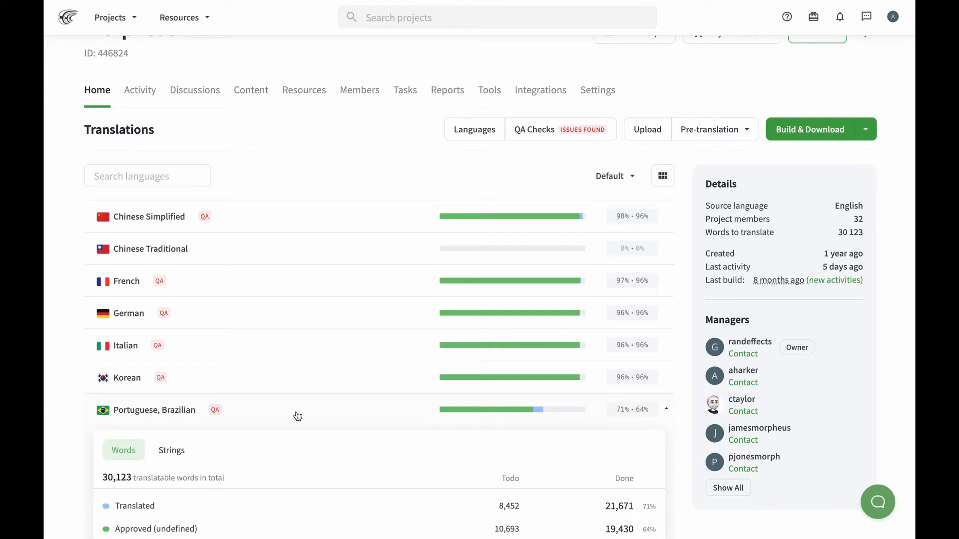
# Open messages.properties in the Portuguese, Brazilian translation and check the filter options for its strings, keeping the Untranslated filter
pyautogui.click(176, 413)
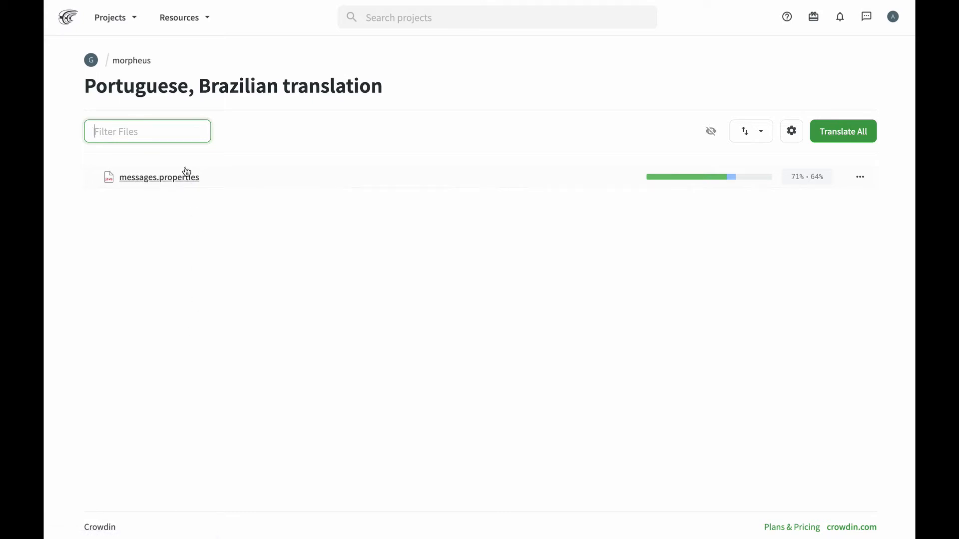
pyautogui.click(142, 178)
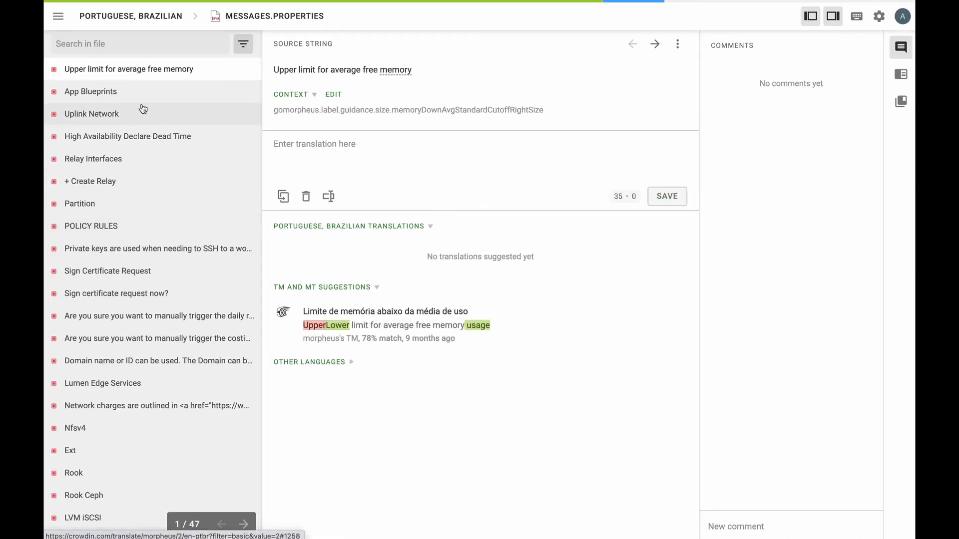
pyautogui.click(245, 45)
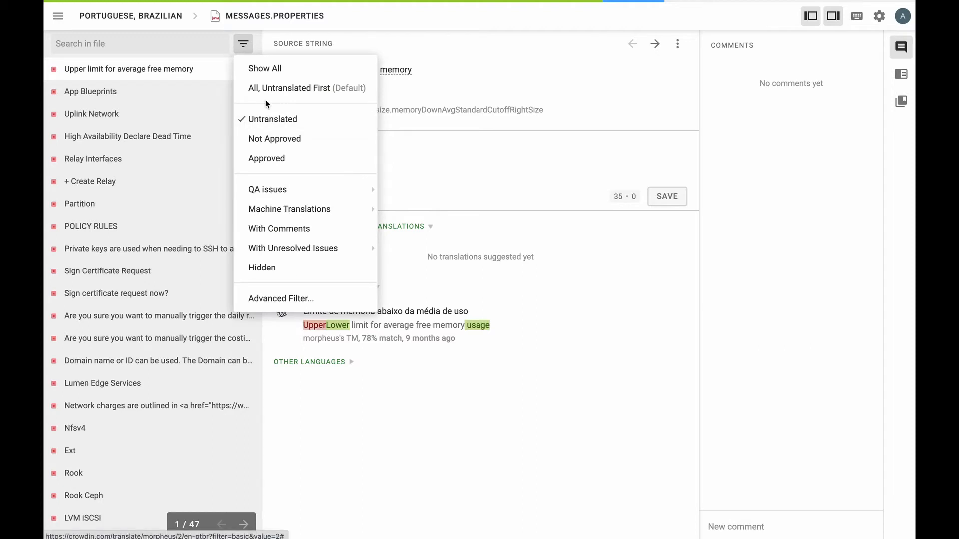
pyautogui.click(244, 43)
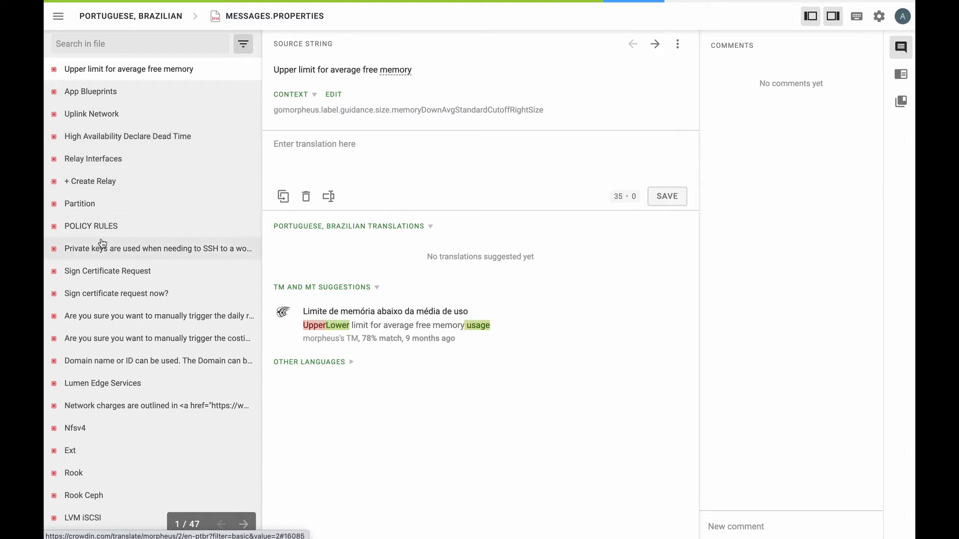
# Examine the untranslated strings and the translation entry and TM suggestion for "Upper limit for average free memory"
pyautogui.scroll(-6, 105, 302)
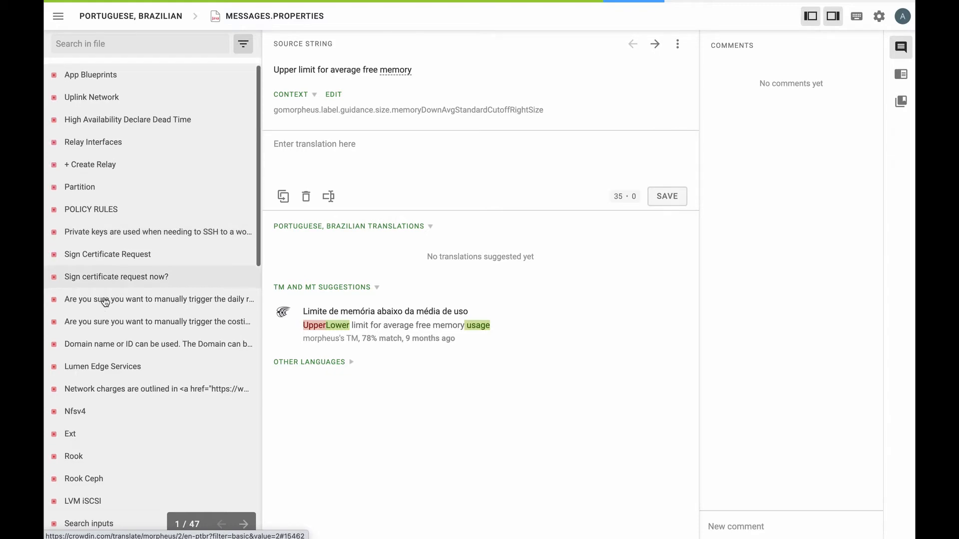
pyautogui.scroll(-5, 105, 301)
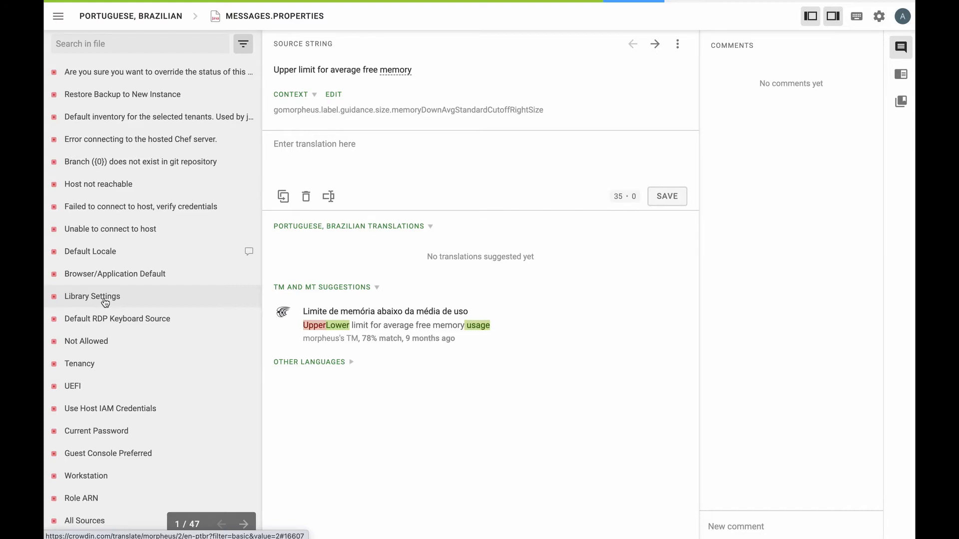
pyautogui.scroll(10, 105, 302)
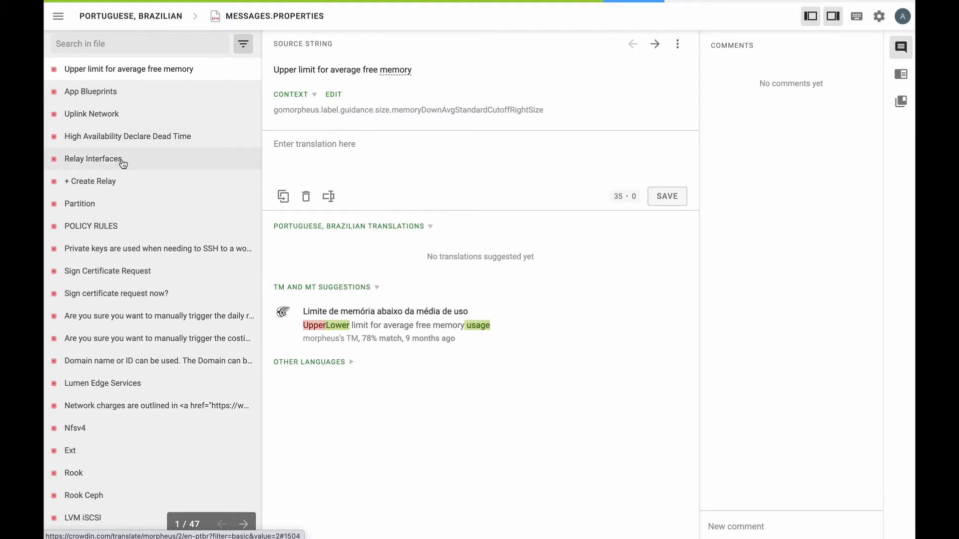
pyautogui.scroll(-1, 123, 164)
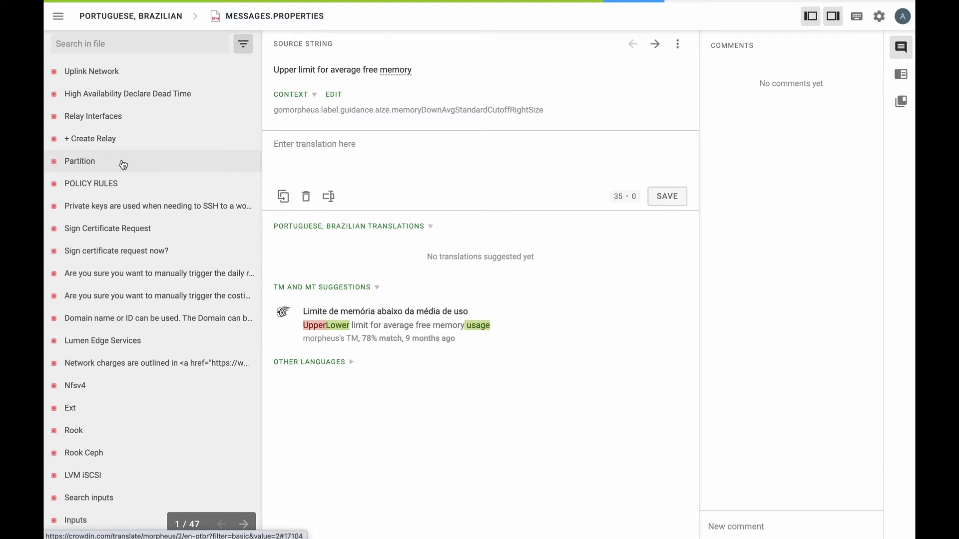
pyautogui.scroll(-2, 123, 164)
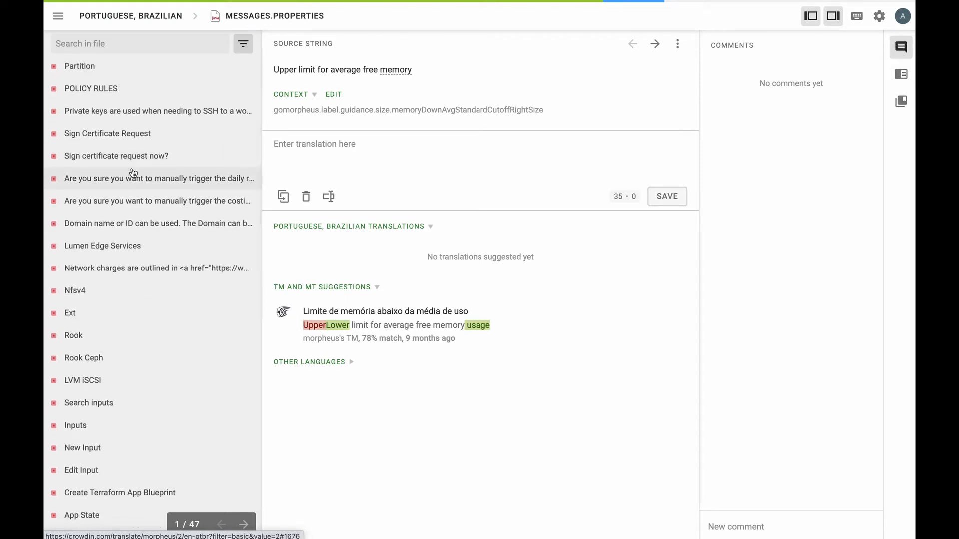
pyautogui.scroll(-1, 132, 172)
pyautogui.scroll(5, 134, 174)
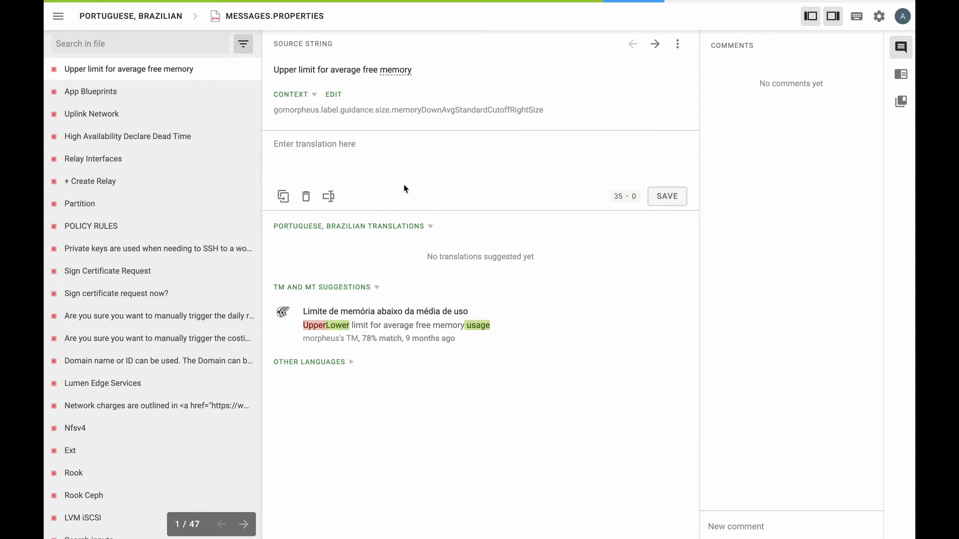
pyautogui.click(305, 144)
pyautogui.moveTo(428, 305)
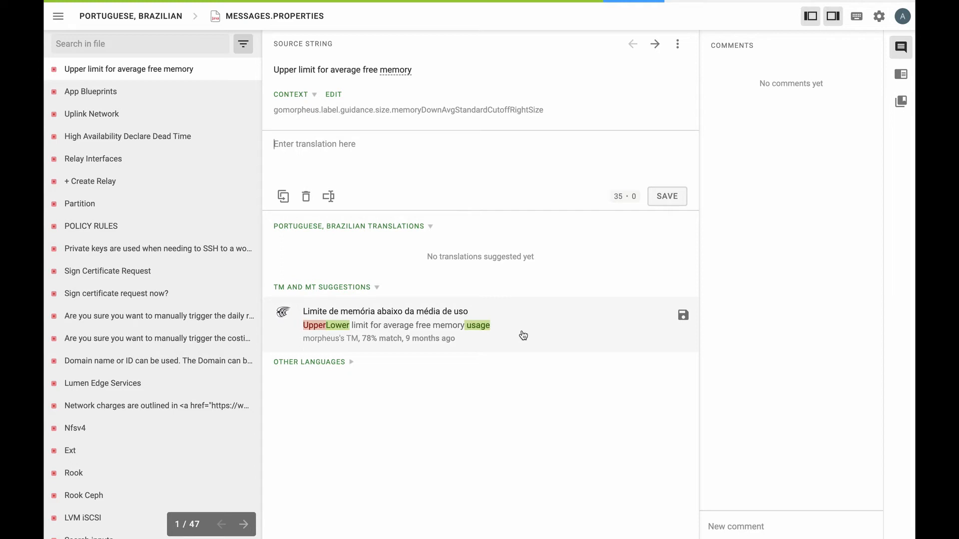
# Switch the string filter between Not Approved and Untranslated to compare both lists, ending on Not Approved
pyautogui.click(244, 47)
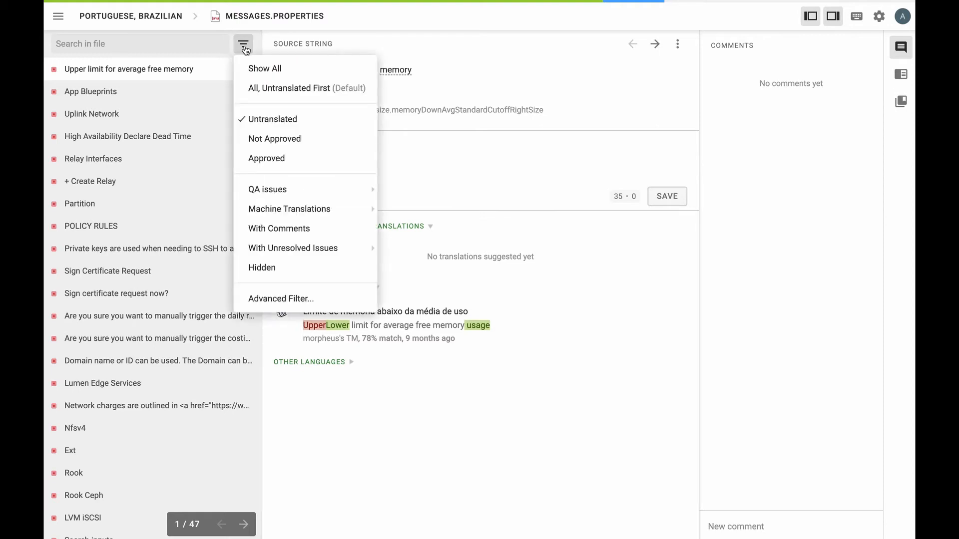
pyautogui.click(274, 138)
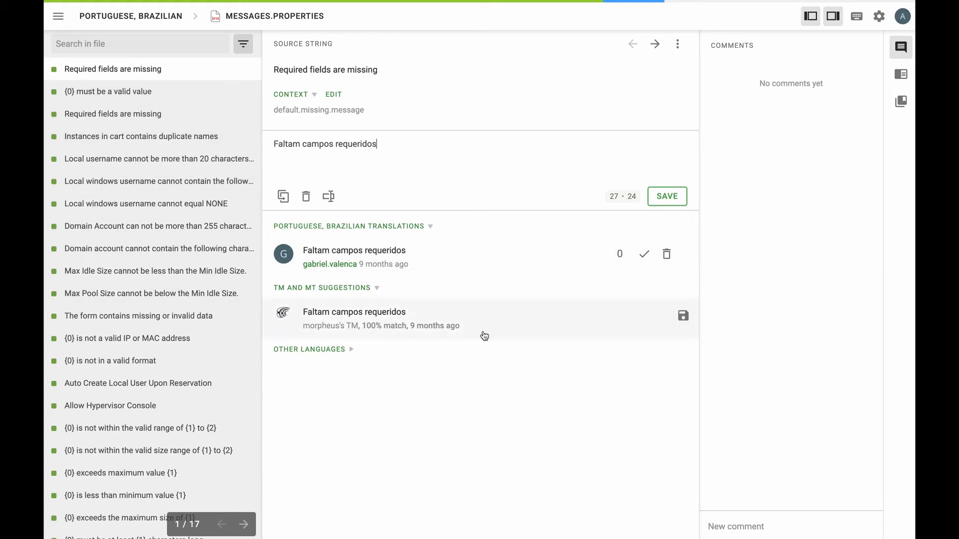
pyautogui.click(246, 47)
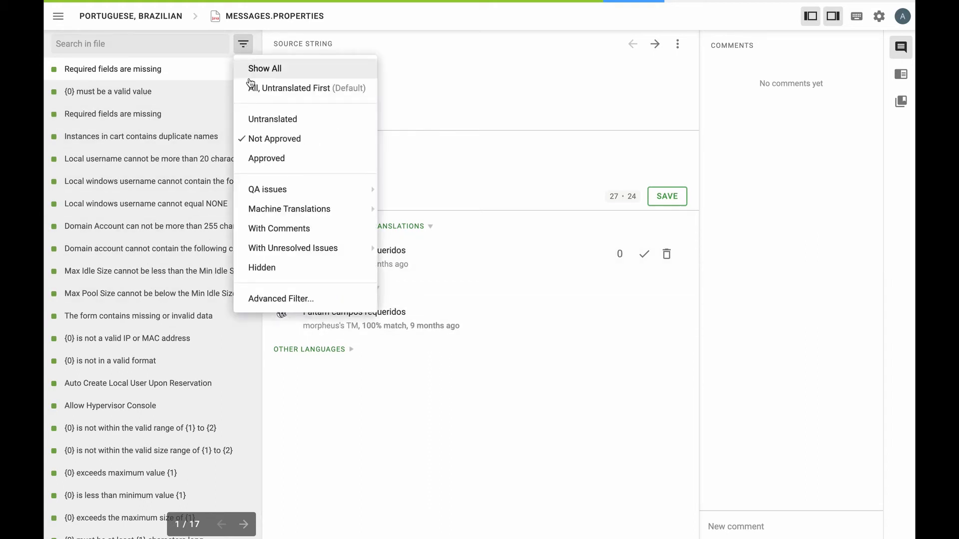
pyautogui.click(253, 123)
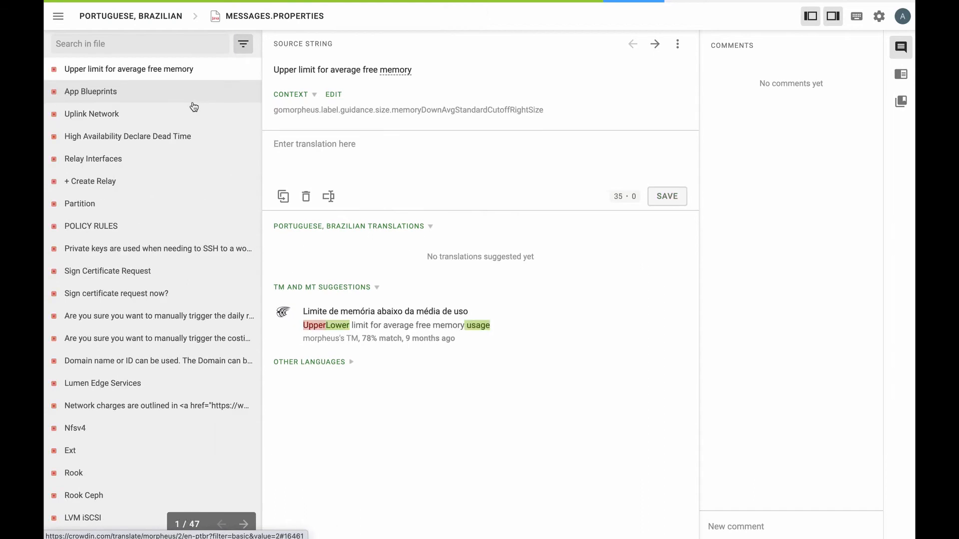
pyautogui.click(246, 44)
pyautogui.click(261, 137)
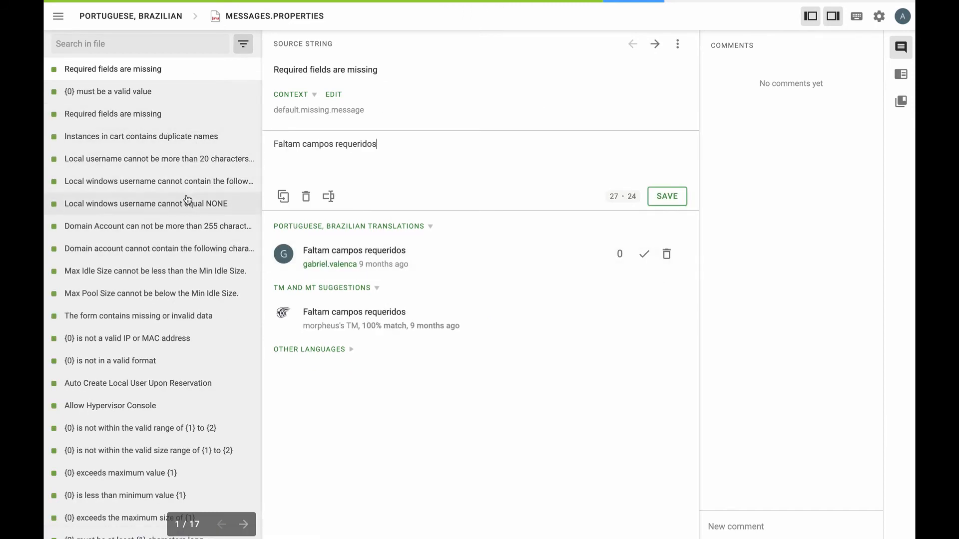
# Review the suggested translations of the unapproved strings "{0} must be a valid value" and "Required fields are missing"
pyautogui.click(132, 92)
pyautogui.click(129, 114)
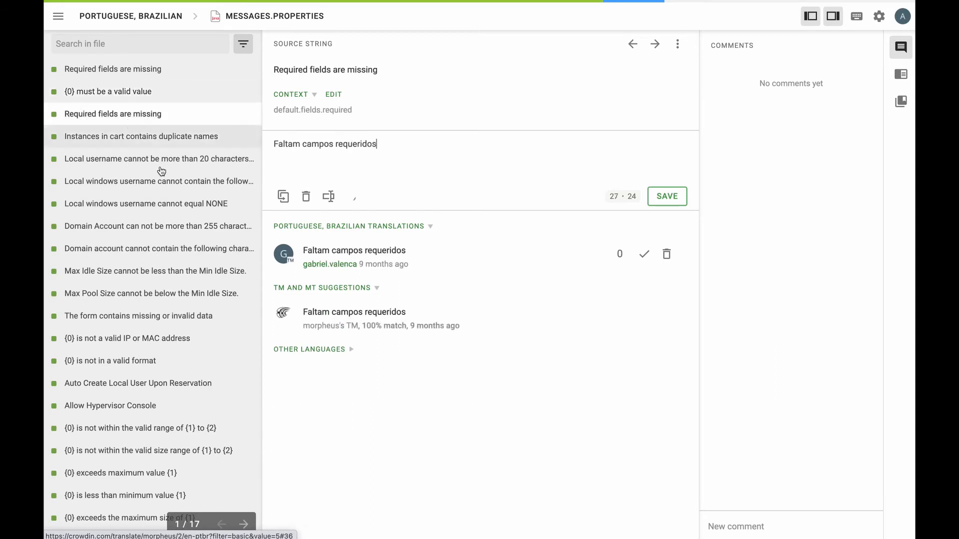
pyautogui.click(133, 91)
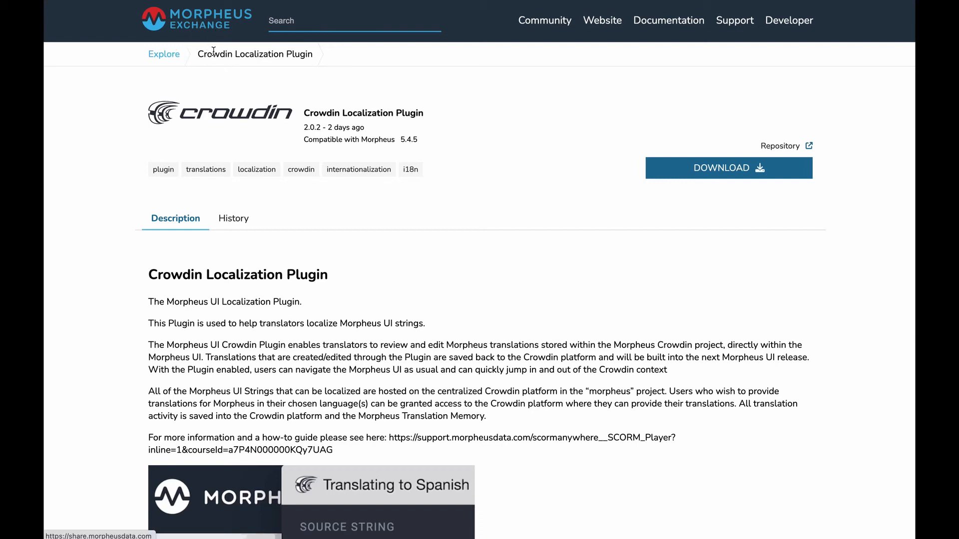
# Find the Crowdin Localization Plugin in the Morpheus Exchange listing and view the installed plugins in Morpheus's integrations administration
pyautogui.click(164, 55)
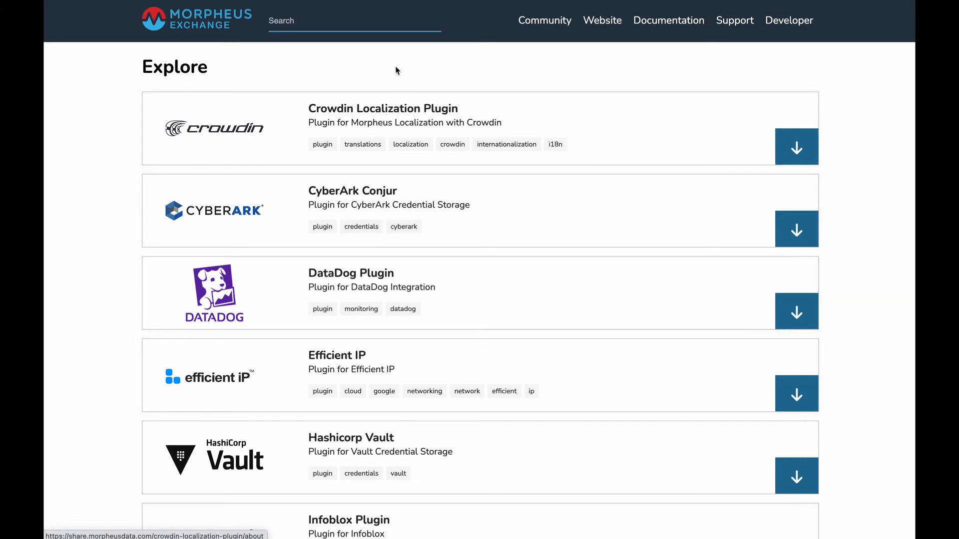
pyautogui.click(375, 102)
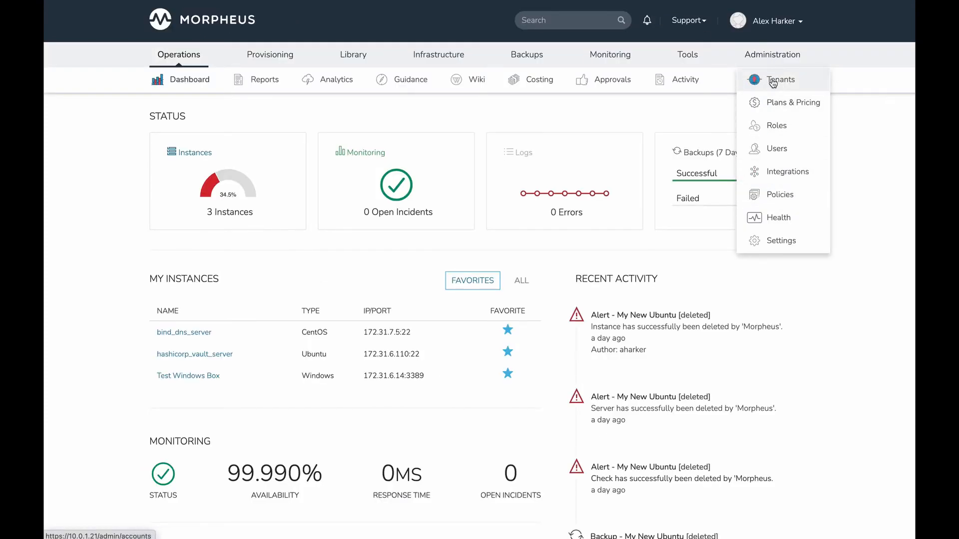
pyautogui.click(755, 176)
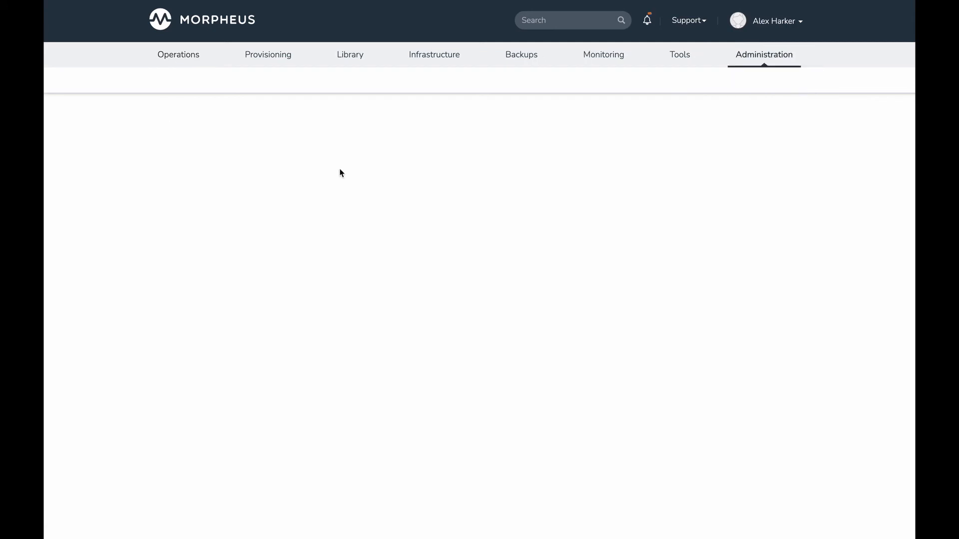
pyautogui.click(296, 122)
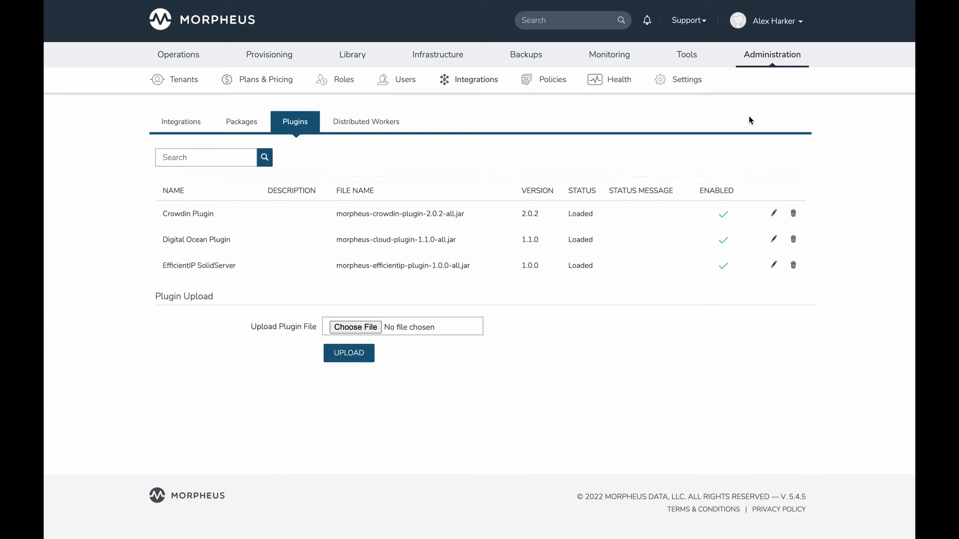
# Open the appliance's whitelabel settings and examine the logo, security banner, color, copyright, terms and privacy options
pyautogui.moveTo(772, 52)
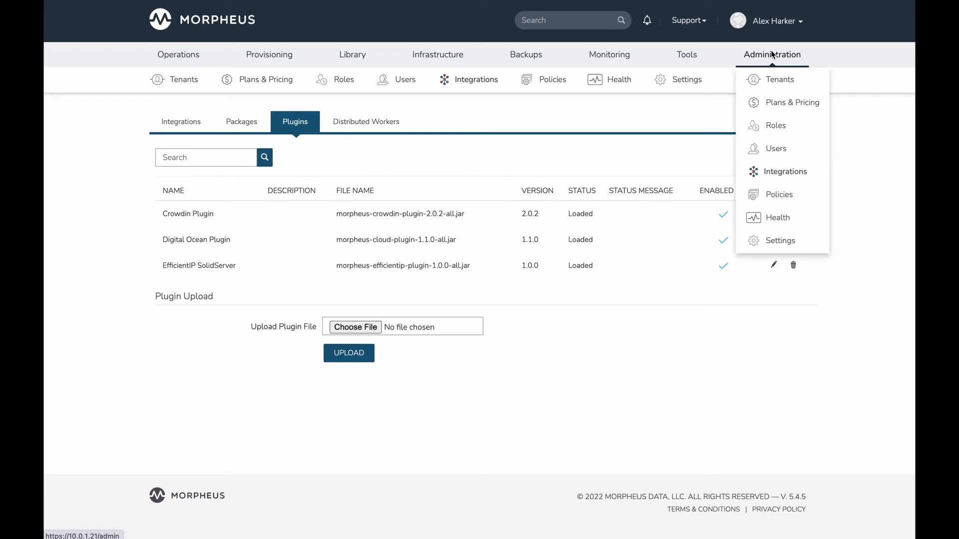
pyautogui.click(776, 244)
pyautogui.click(242, 122)
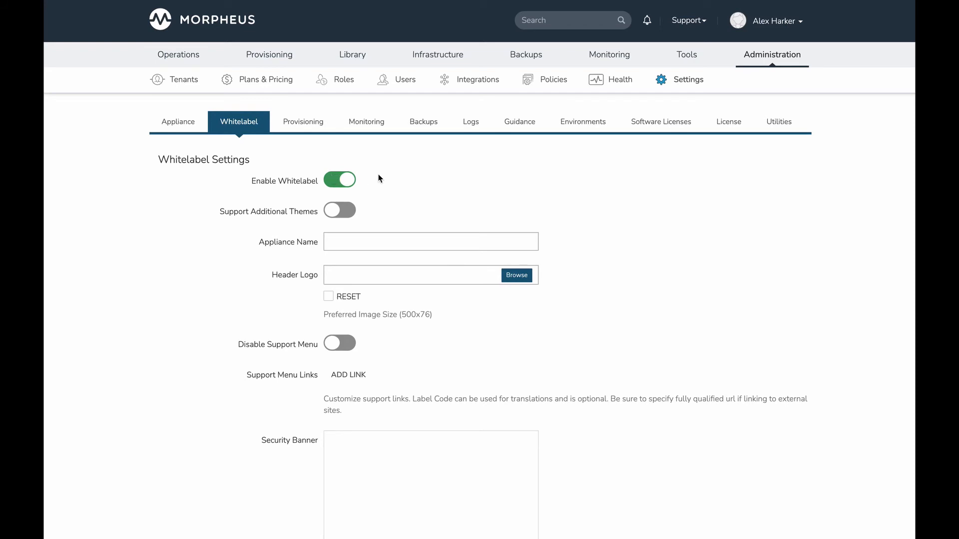
pyautogui.scroll(-5, 748, 190)
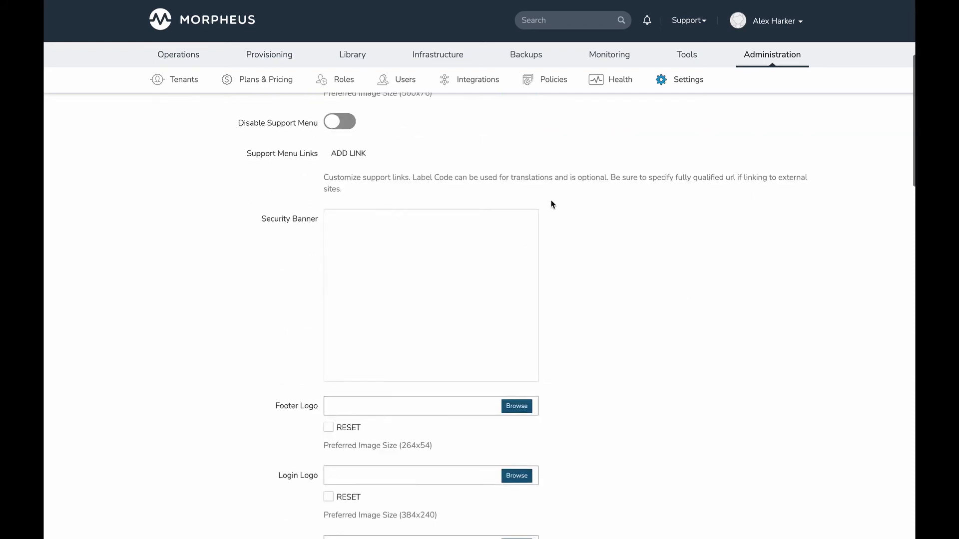
pyautogui.scroll(-10, 552, 205)
pyautogui.scroll(-8, 391, 292)
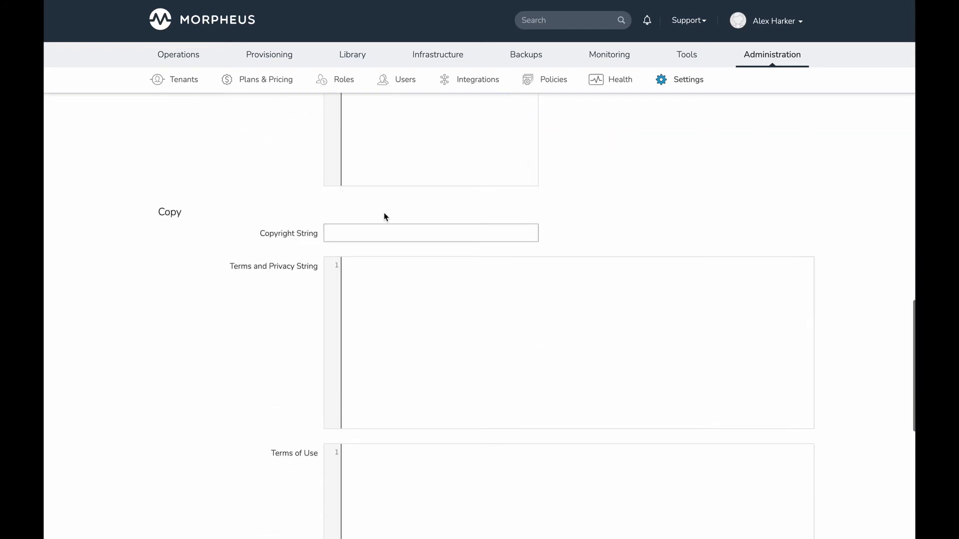
pyautogui.scroll(15, 417, 315)
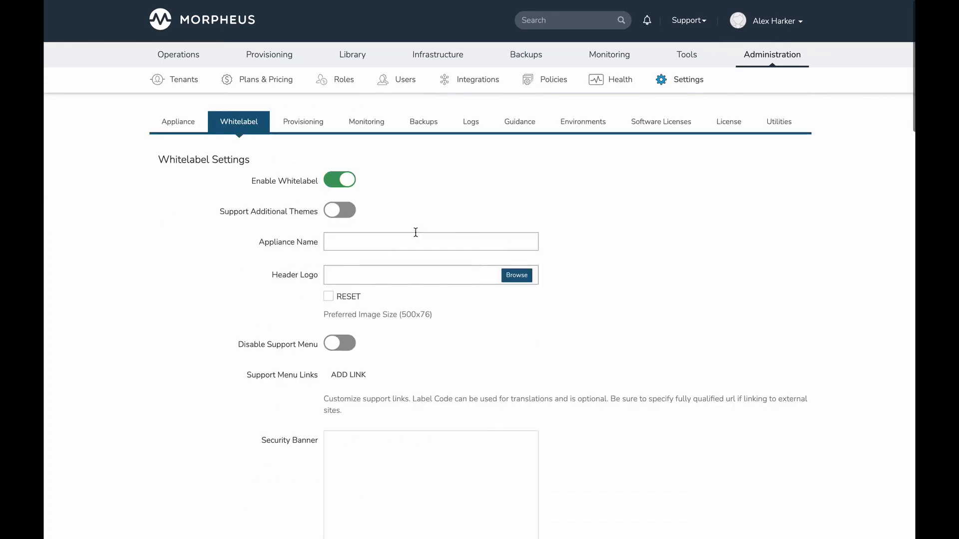
pyautogui.scroll(-2, 392, 197)
pyautogui.scroll(-12, 380, 230)
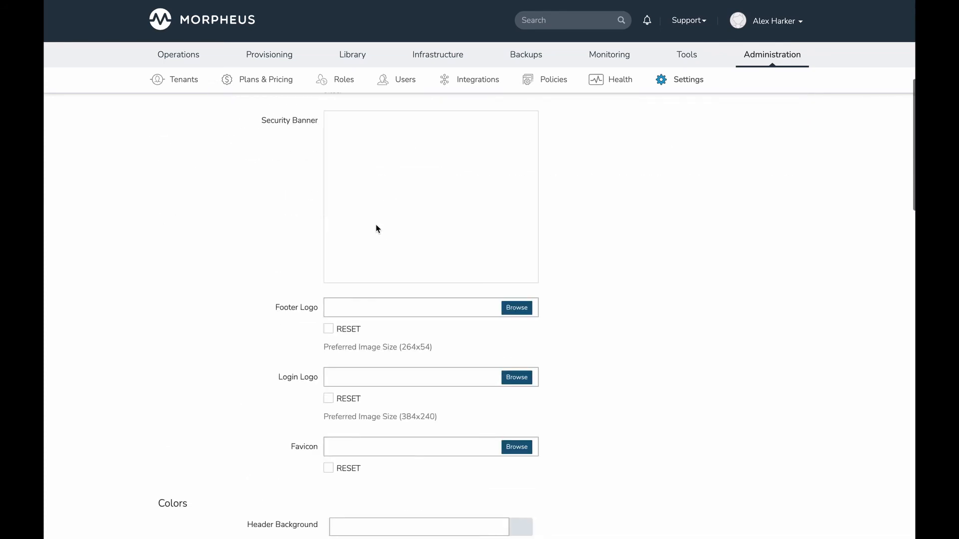
pyautogui.scroll(-15, 398, 260)
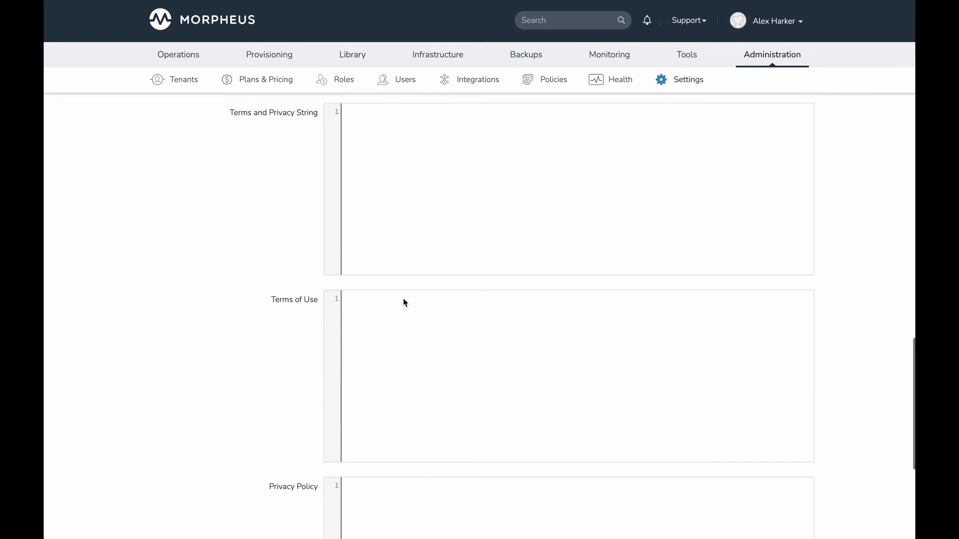
pyautogui.scroll(20, 403, 415)
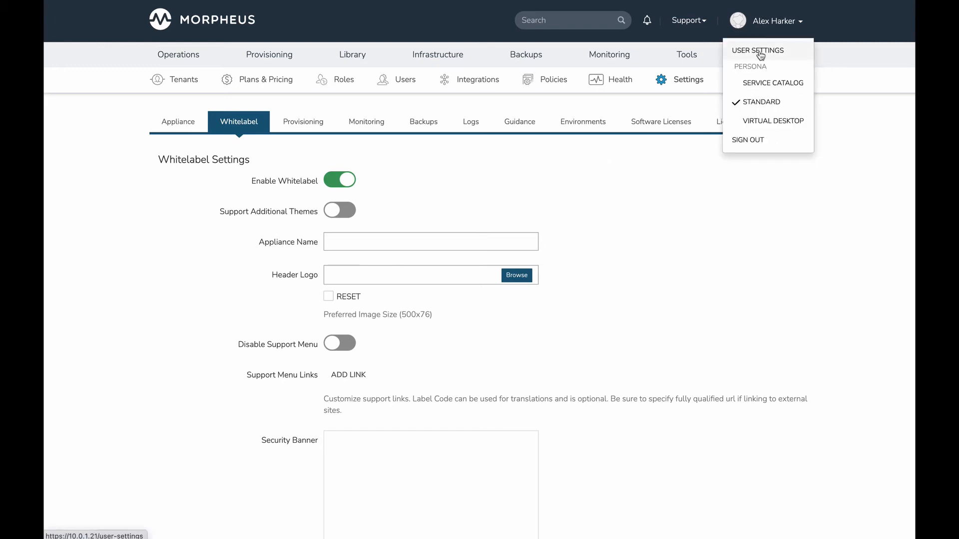
# Set the user's default locale to Translate With Crowdin and save the user settings
pyautogui.click(760, 55)
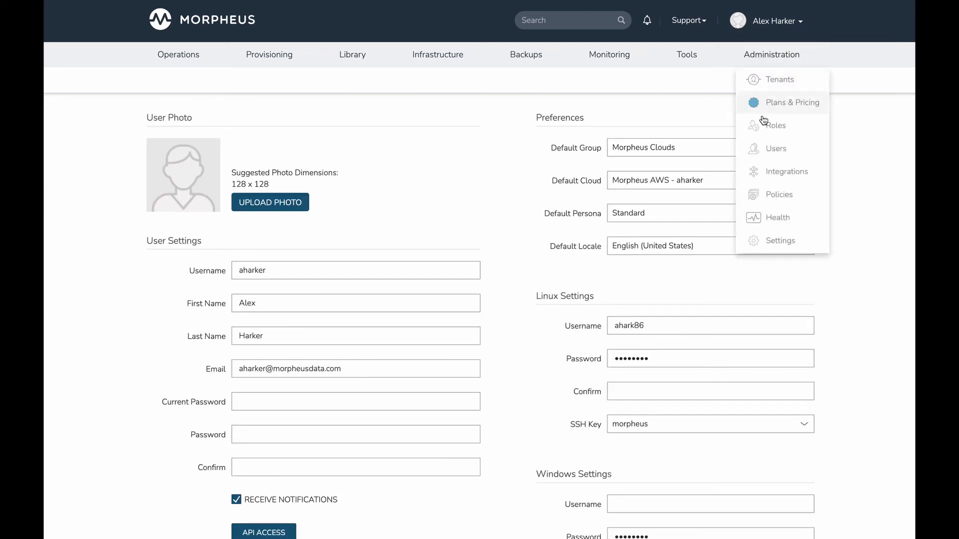
pyautogui.click(640, 244)
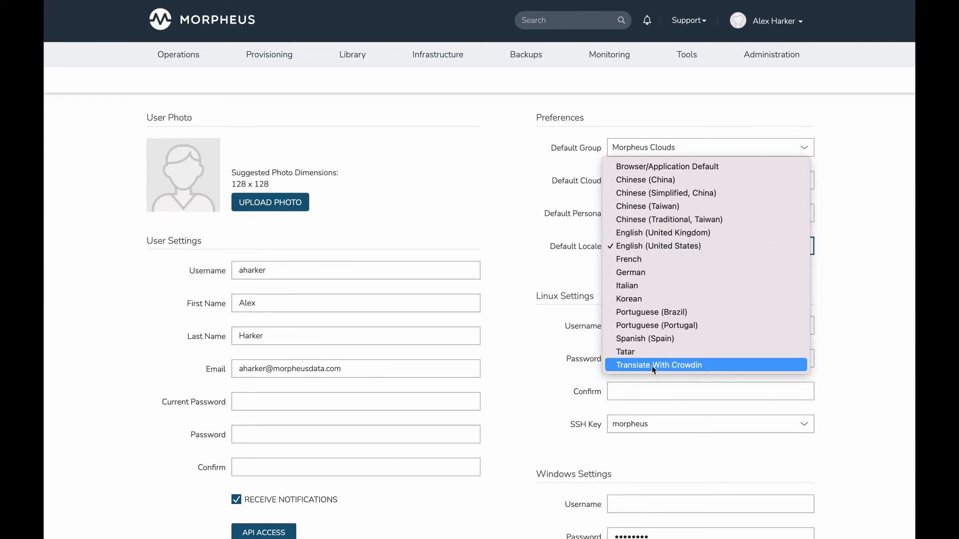
pyautogui.click(681, 367)
pyautogui.scroll(-7, 549, 301)
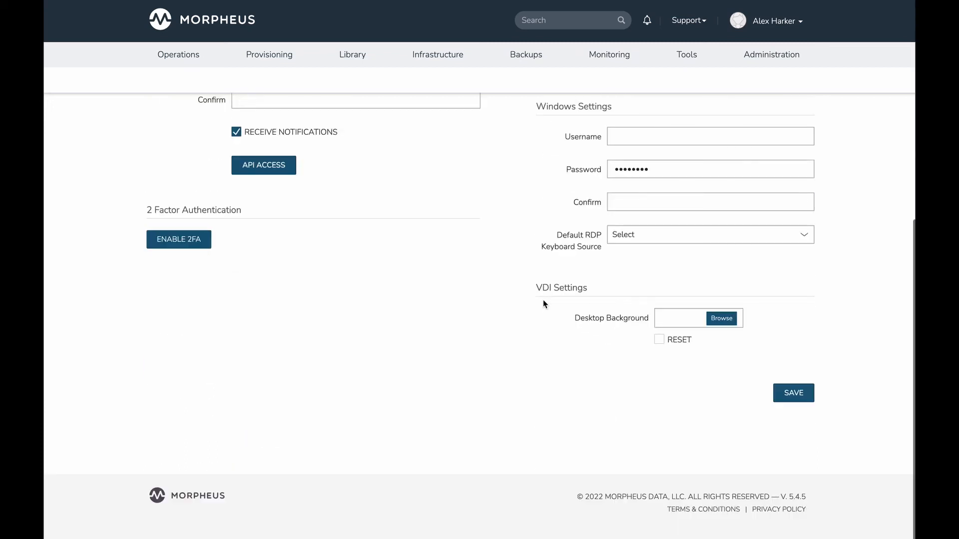
pyautogui.click(801, 399)
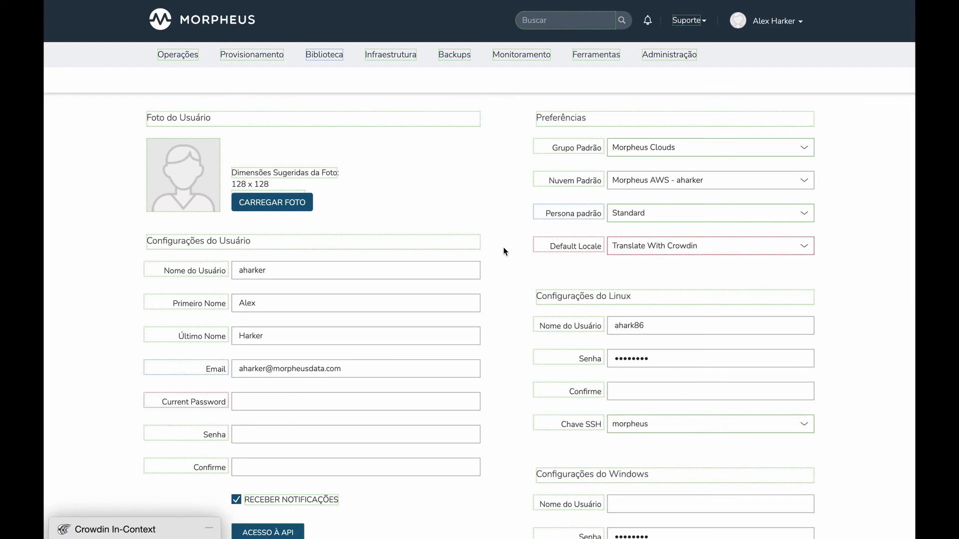
# Expand the Crowdin In-Context tool and examine its settings, including language, preview translations and highlight, keeping Portuguese, Brazilian
pyautogui.click(207, 531)
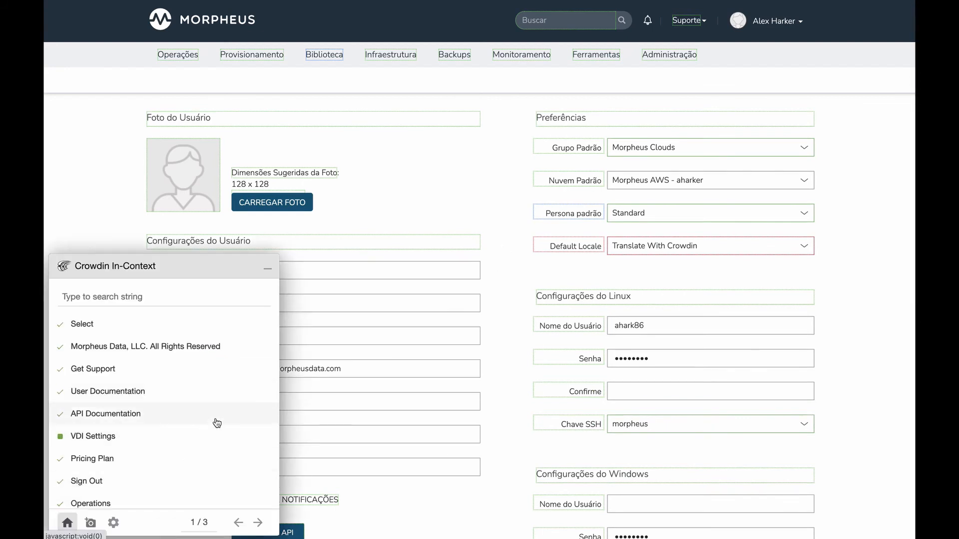
pyautogui.click(113, 522)
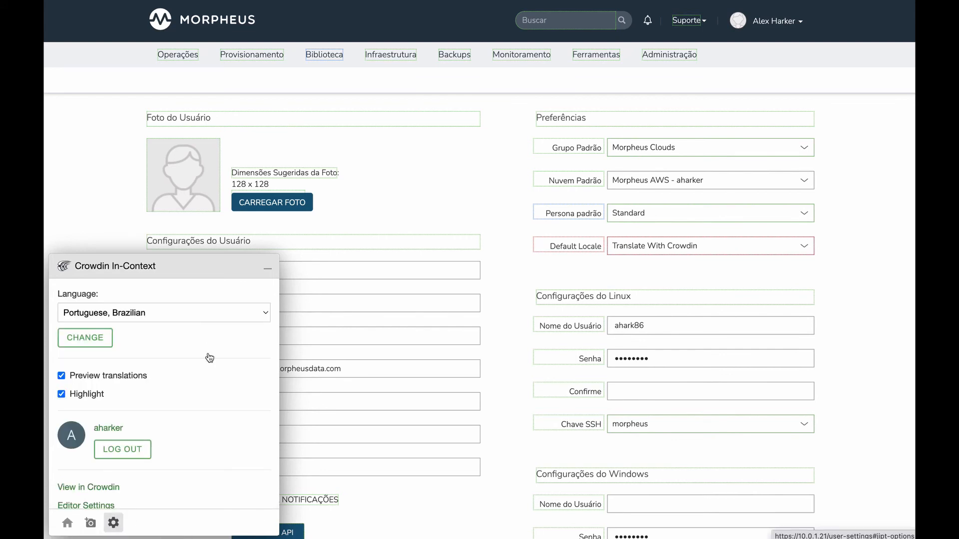
pyautogui.click(151, 313)
pyautogui.click(151, 312)
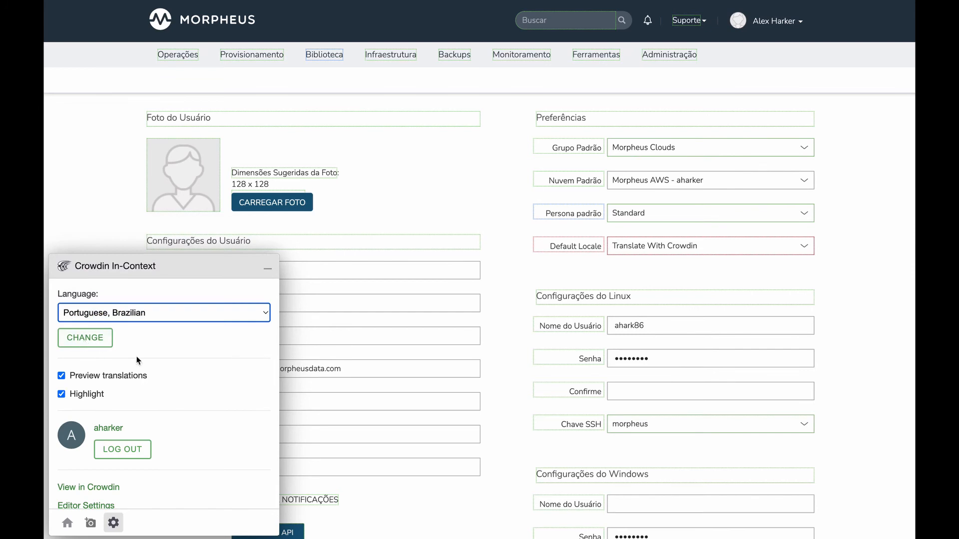
pyautogui.scroll(-1, 170, 367)
pyautogui.scroll(-1, 169, 367)
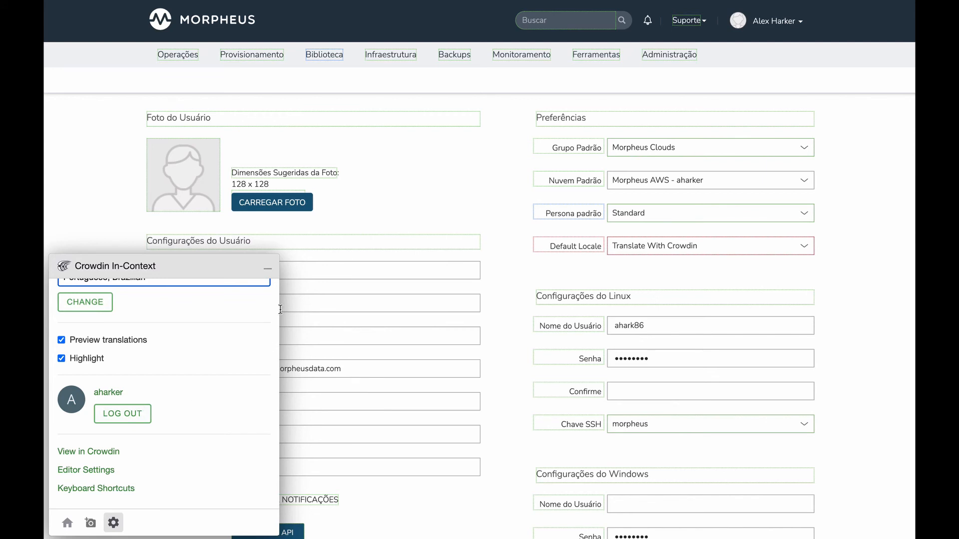
pyautogui.scroll(1, 170, 385)
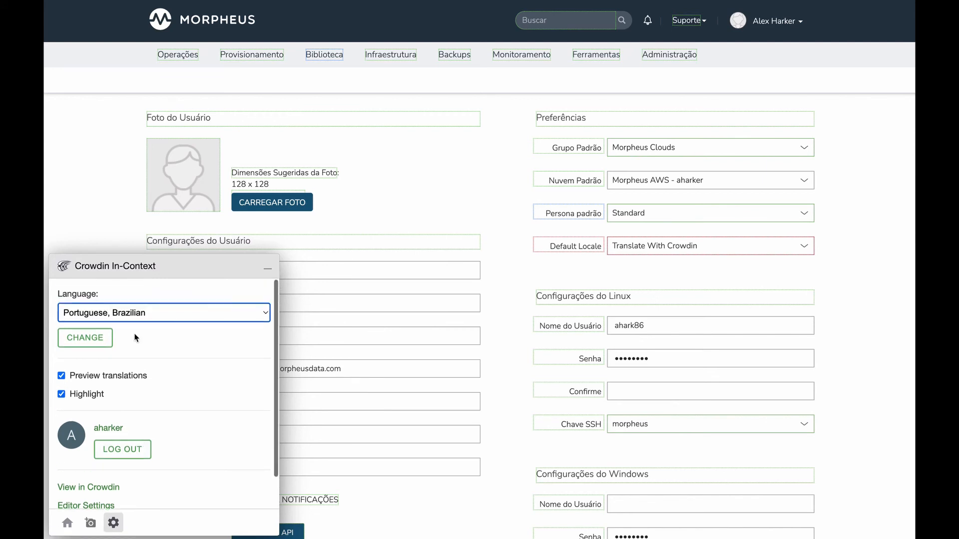
# Collapse the Crowdin In-Context tool and examine the highlighted labels in the user settings section
pyautogui.click(267, 269)
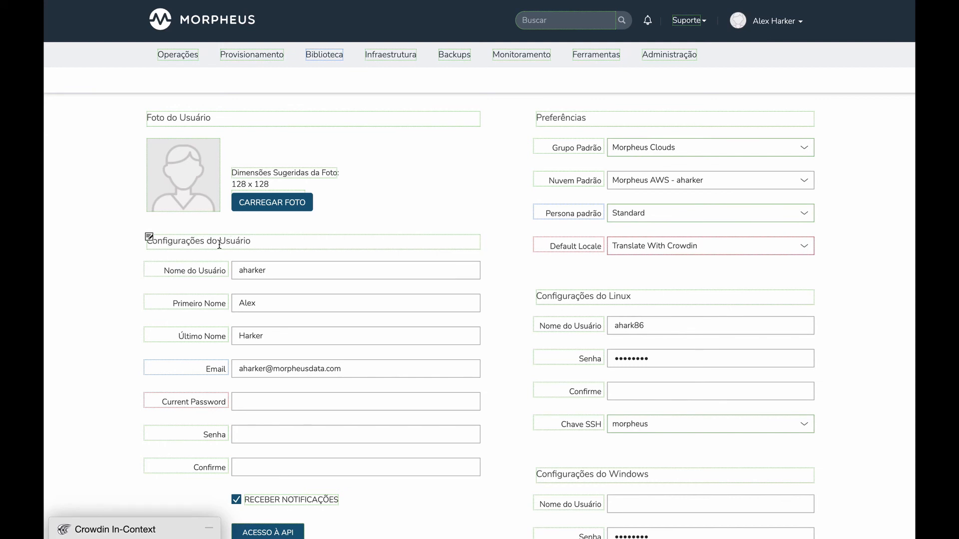
pyautogui.moveTo(253, 240); pyautogui.dragTo(171, 241)
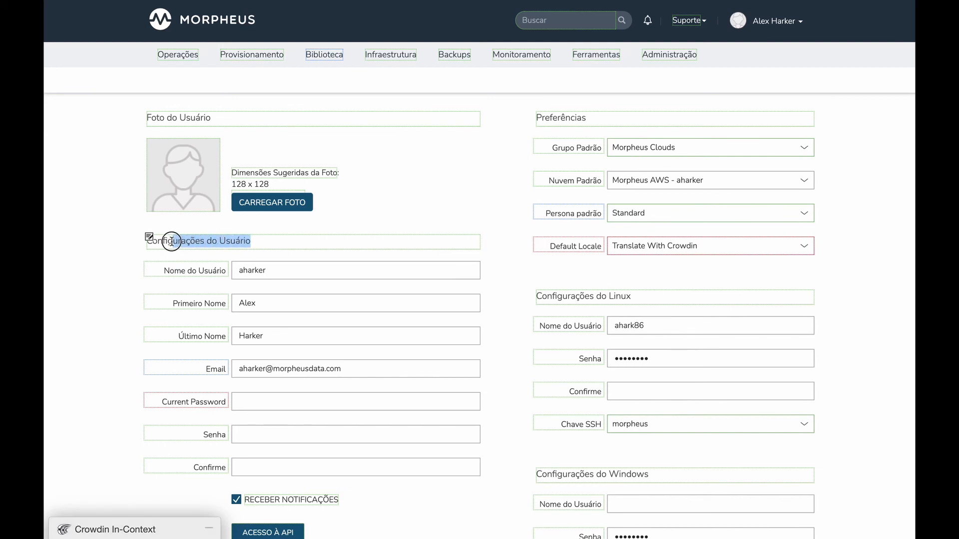
pyautogui.click(128, 268)
pyautogui.moveTo(176, 370)
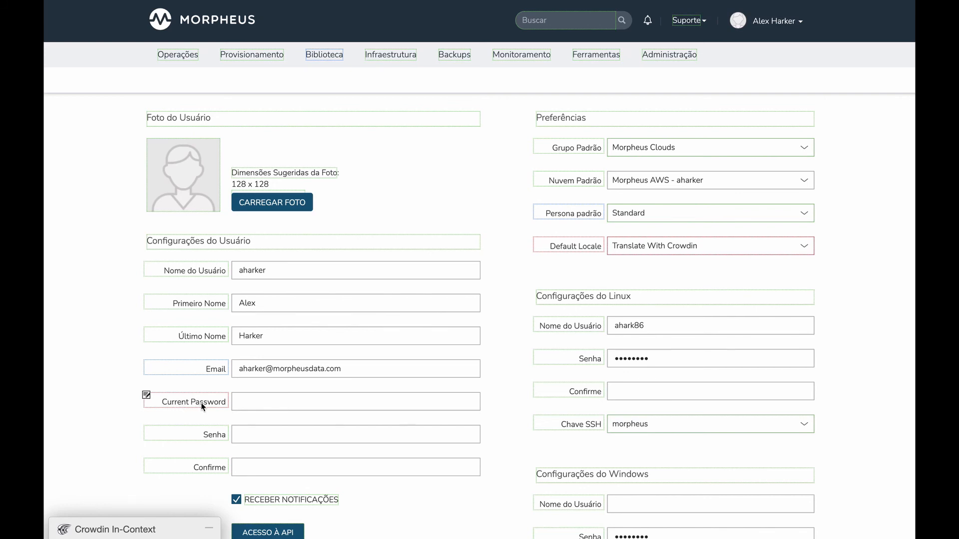
# View the in-context translation windows for the Current Password and Email labels, closing each without saving a translation
pyautogui.click(146, 396)
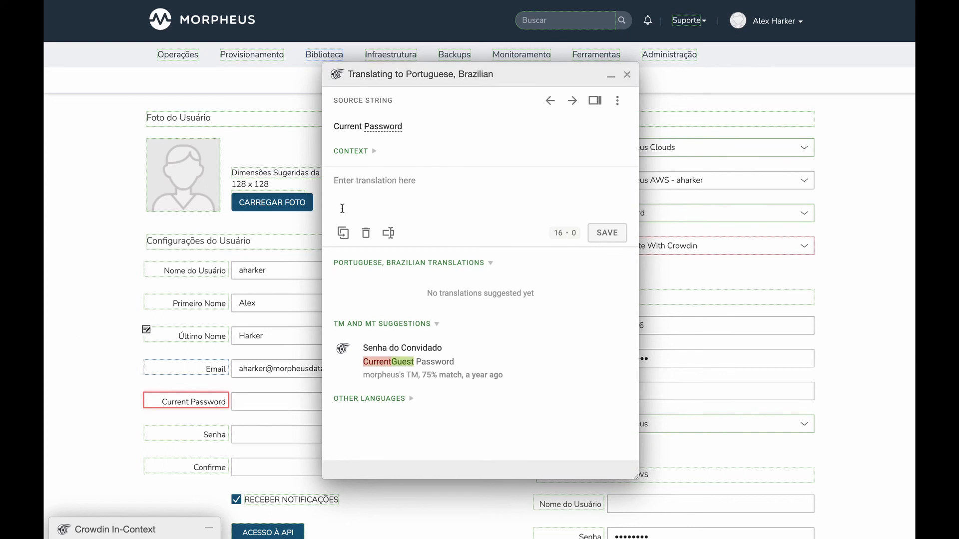
pyautogui.click(627, 74)
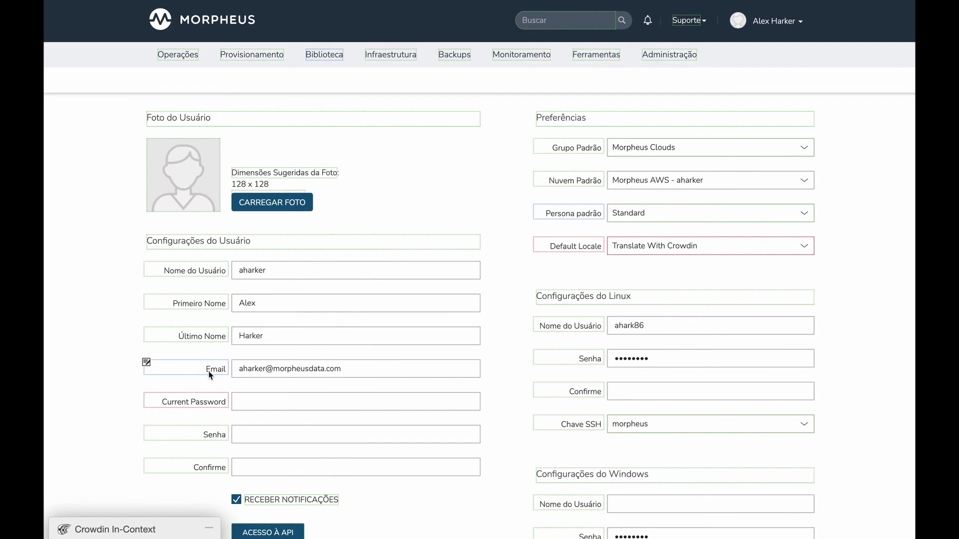
pyautogui.click(146, 363)
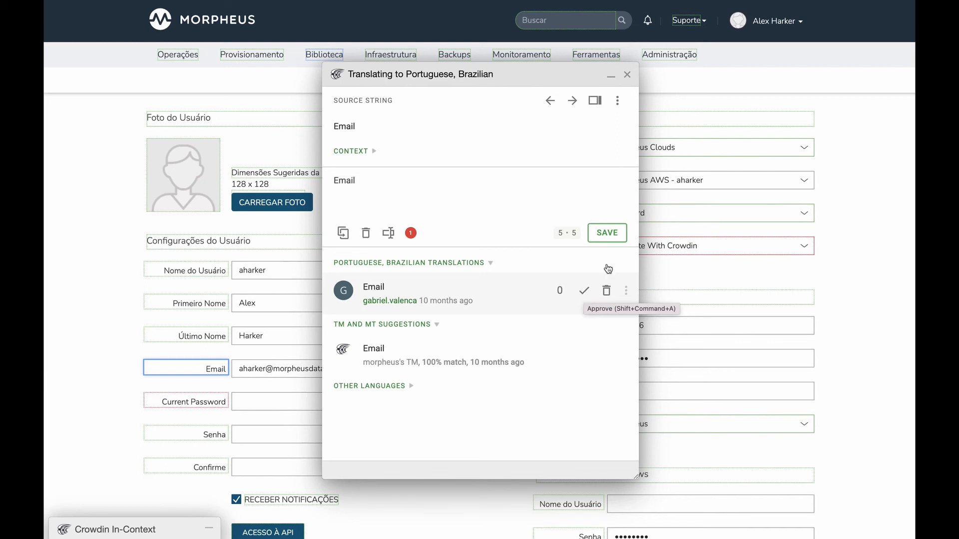
pyautogui.click(628, 75)
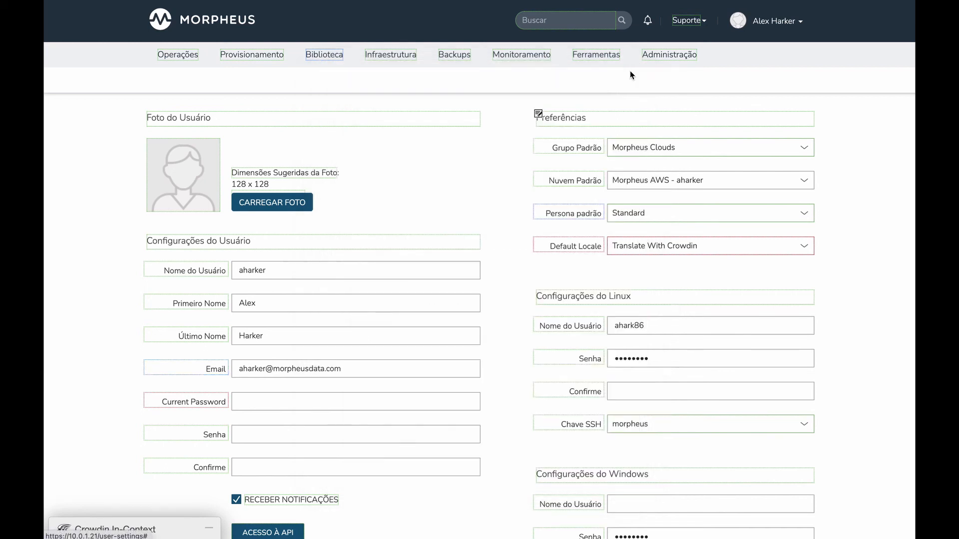
# Set the user's default locale to English (United States) and save the user settings
pyautogui.click(667, 250)
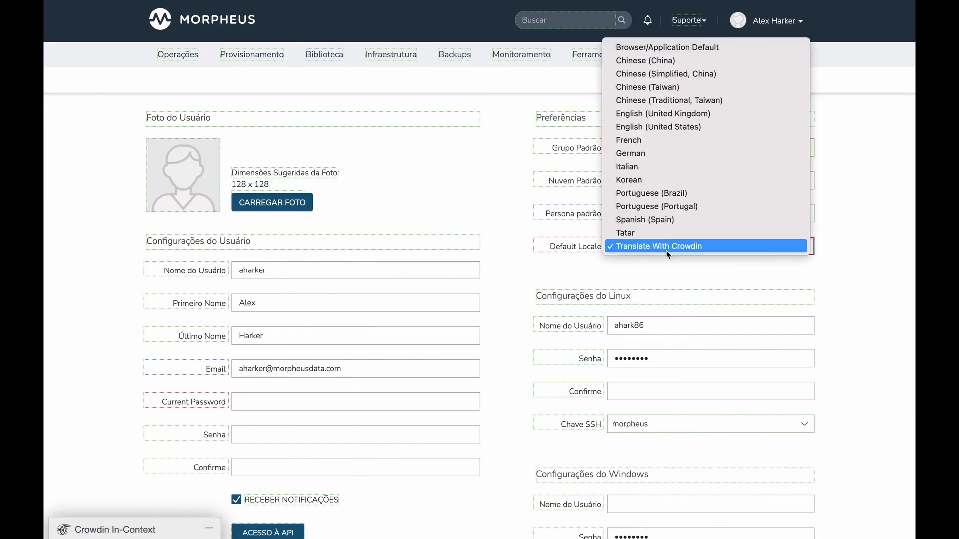
pyautogui.click(656, 128)
pyautogui.scroll(-7, 451, 406)
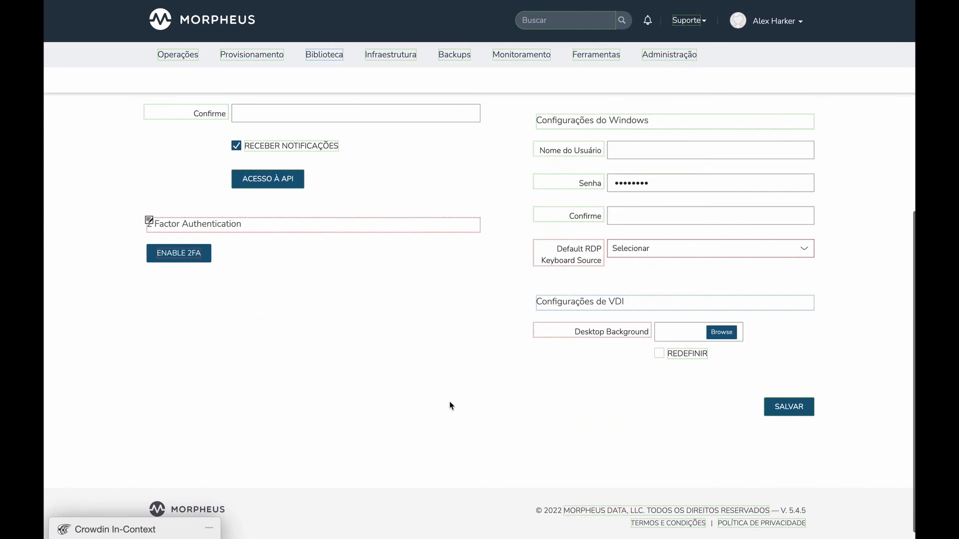
pyautogui.click(787, 411)
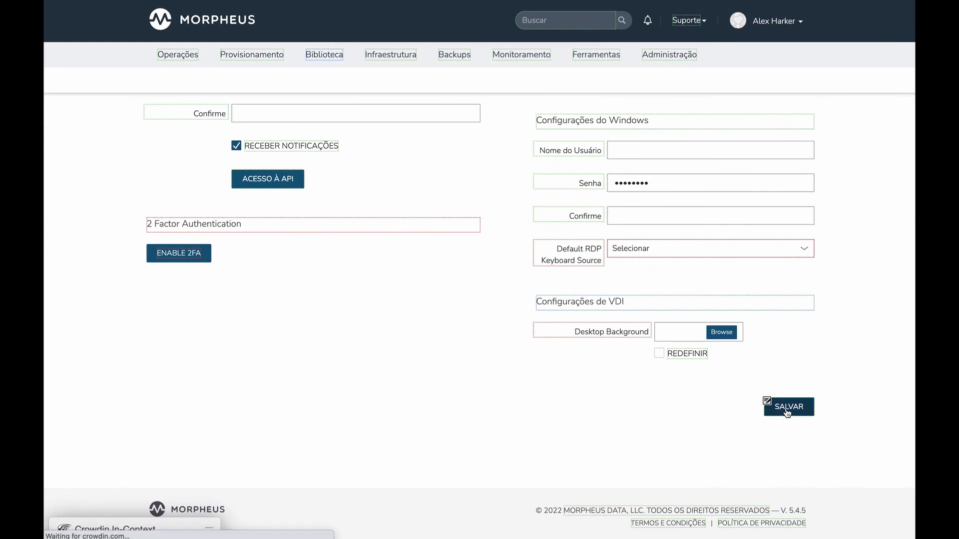